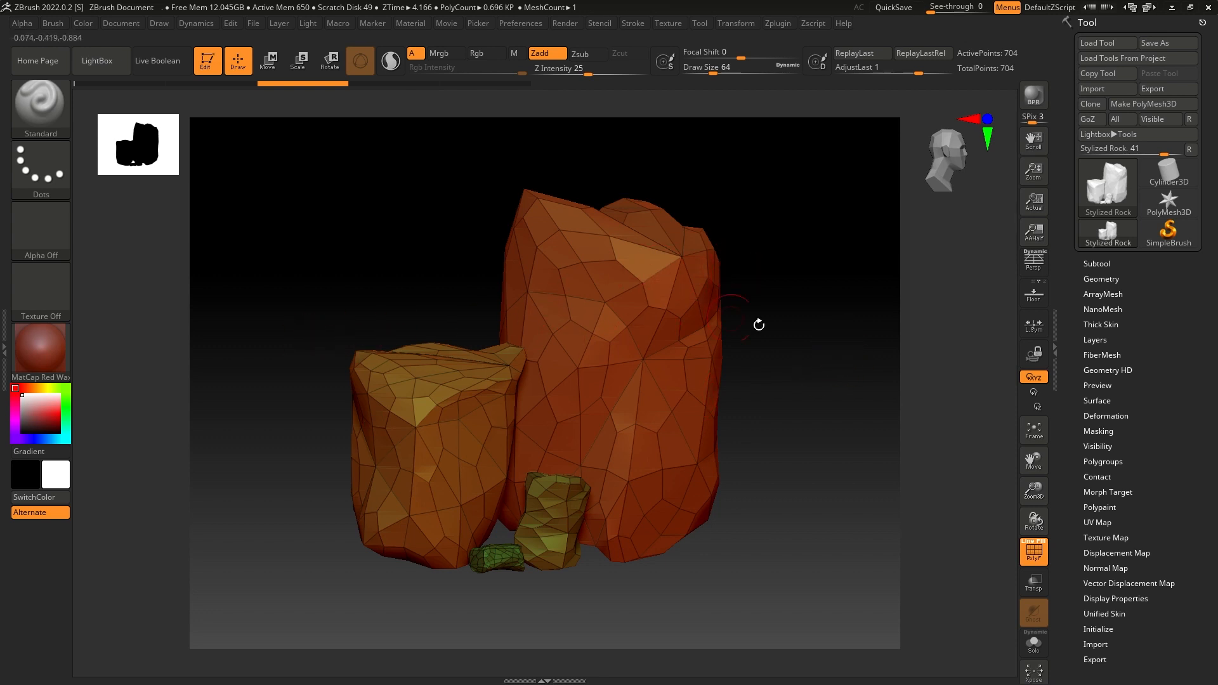
# - Split the combined rock mesh into separate subtools, one for each disconnected part
pyautogui.click(1097, 263)
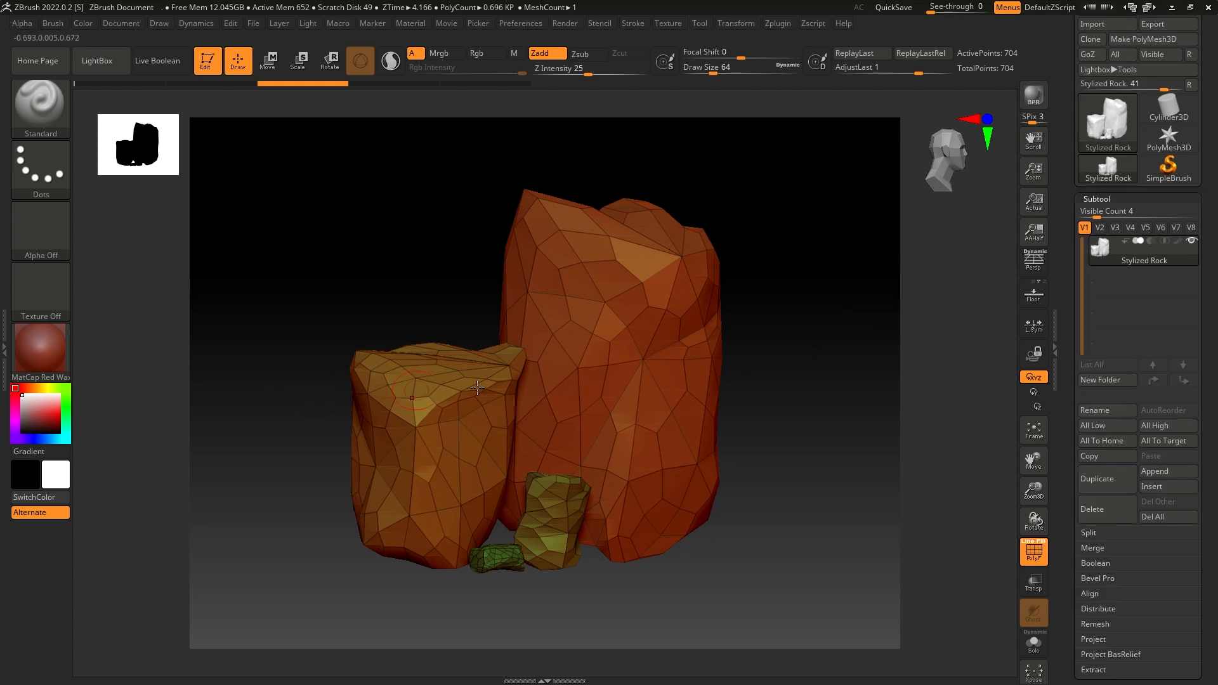
pyautogui.click(1101, 533)
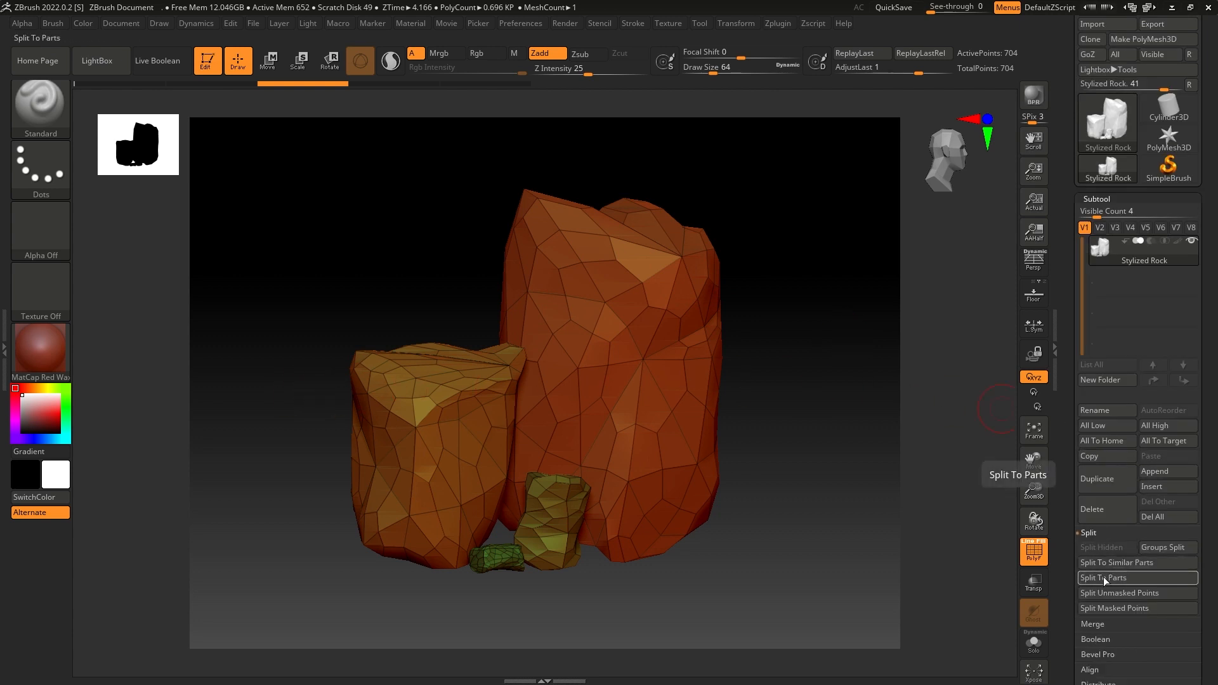
pyautogui.click(1104, 578)
pyautogui.click(990, 600)
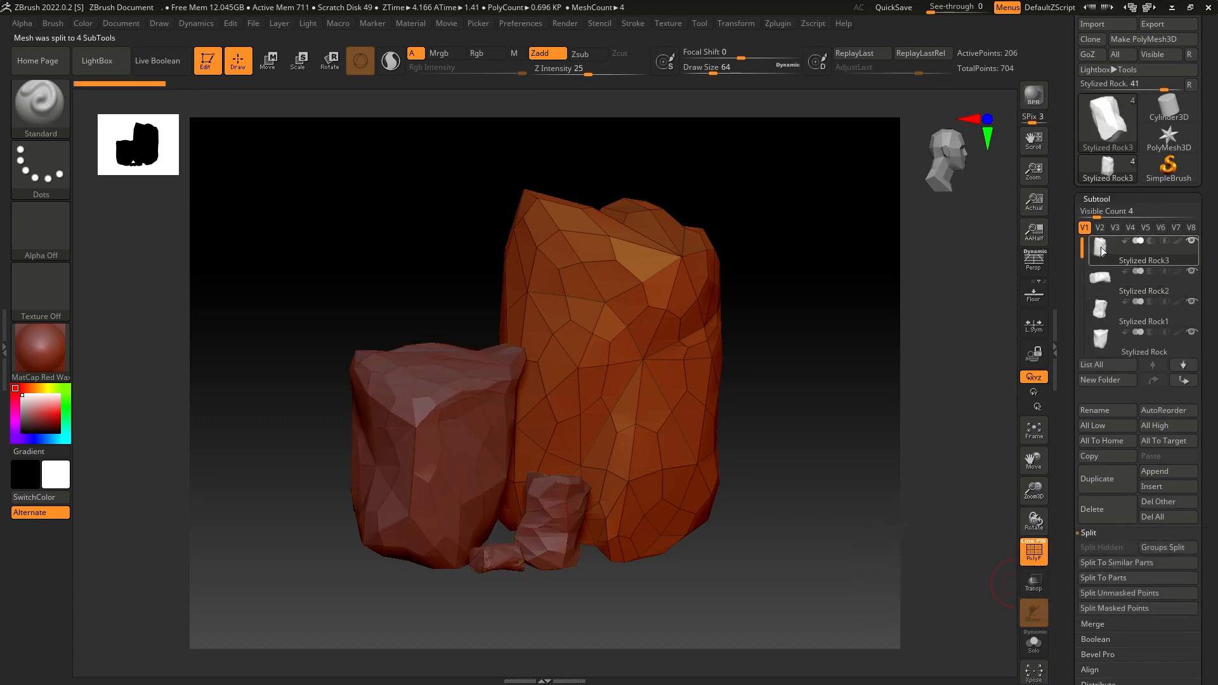
pyautogui.moveTo(1102, 246)
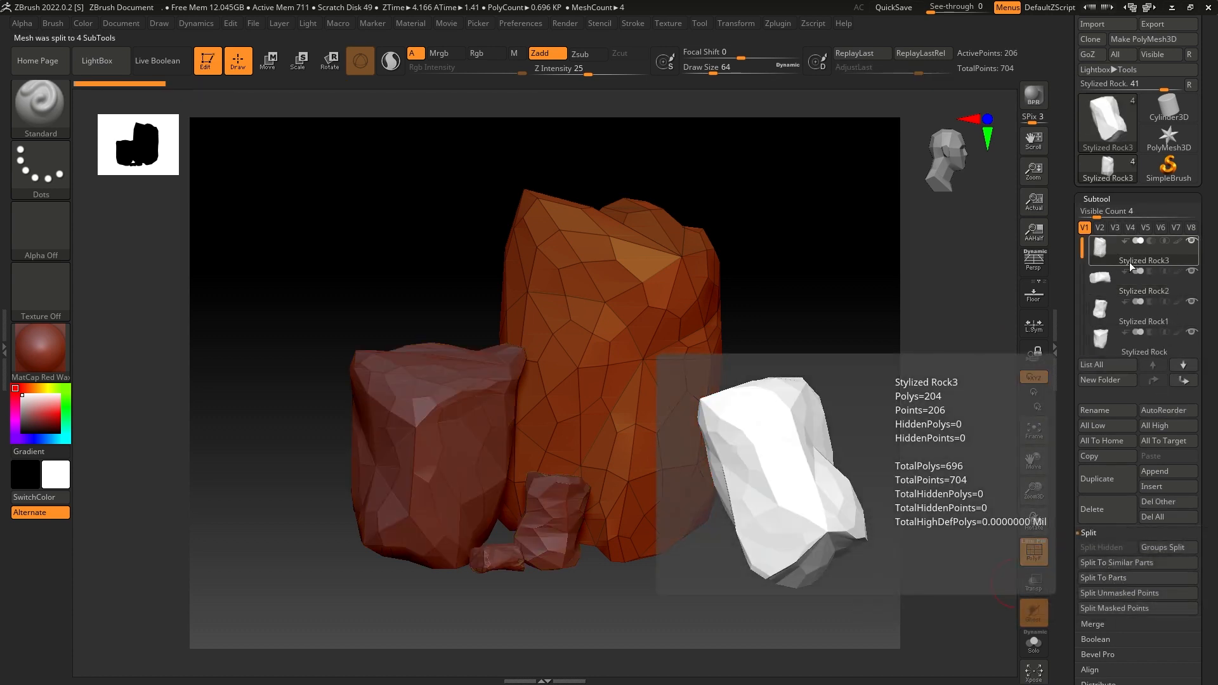
# - DynaMesh the tallest rock at resolution 344 and turn off the polygon wireframe display
pyautogui.click(1096, 198)
pyautogui.click(1101, 213)
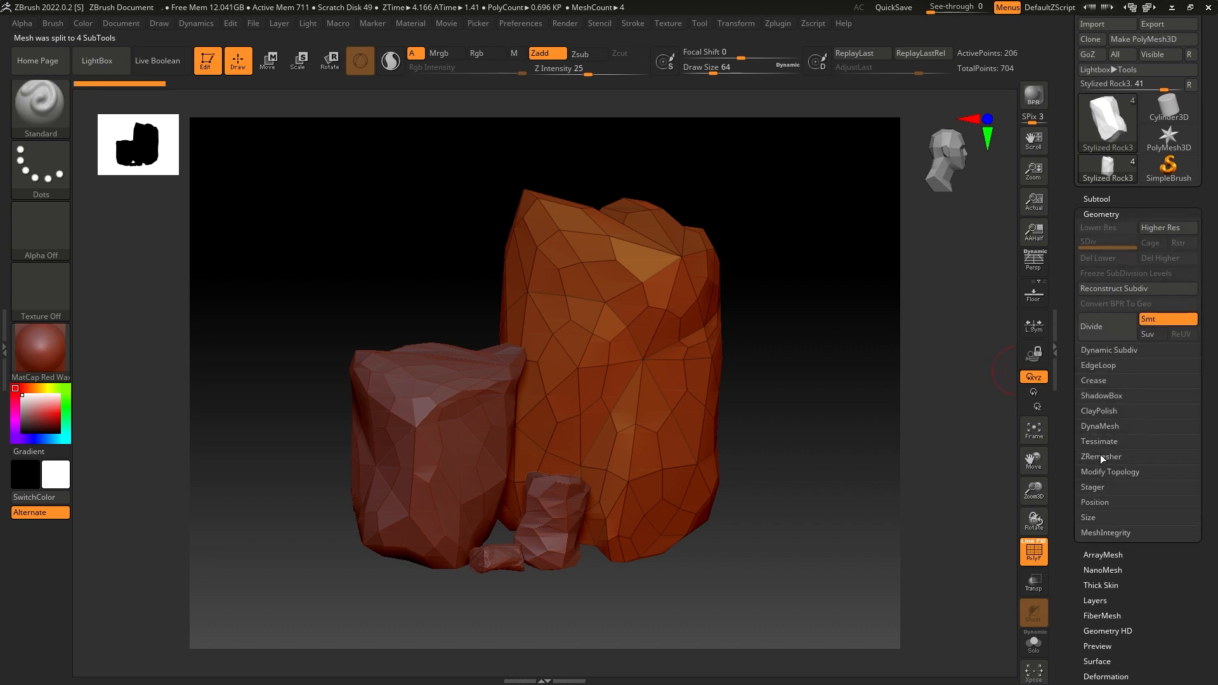
pyautogui.click(1105, 425)
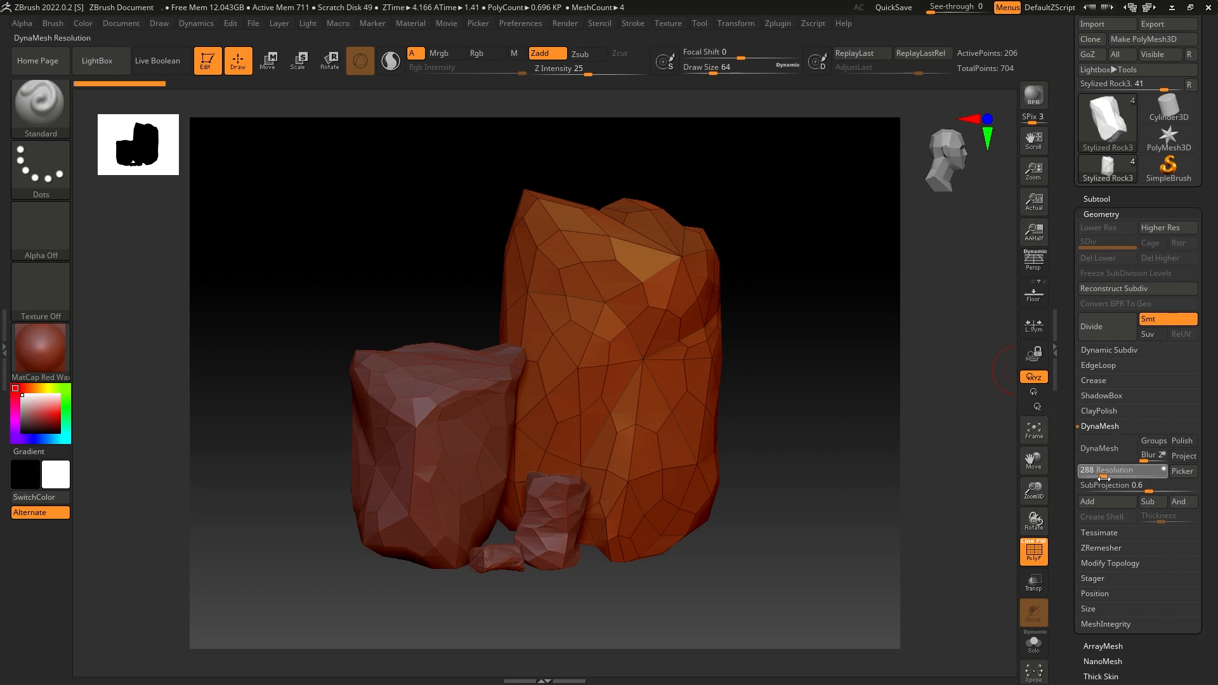
pyautogui.click(1101, 448)
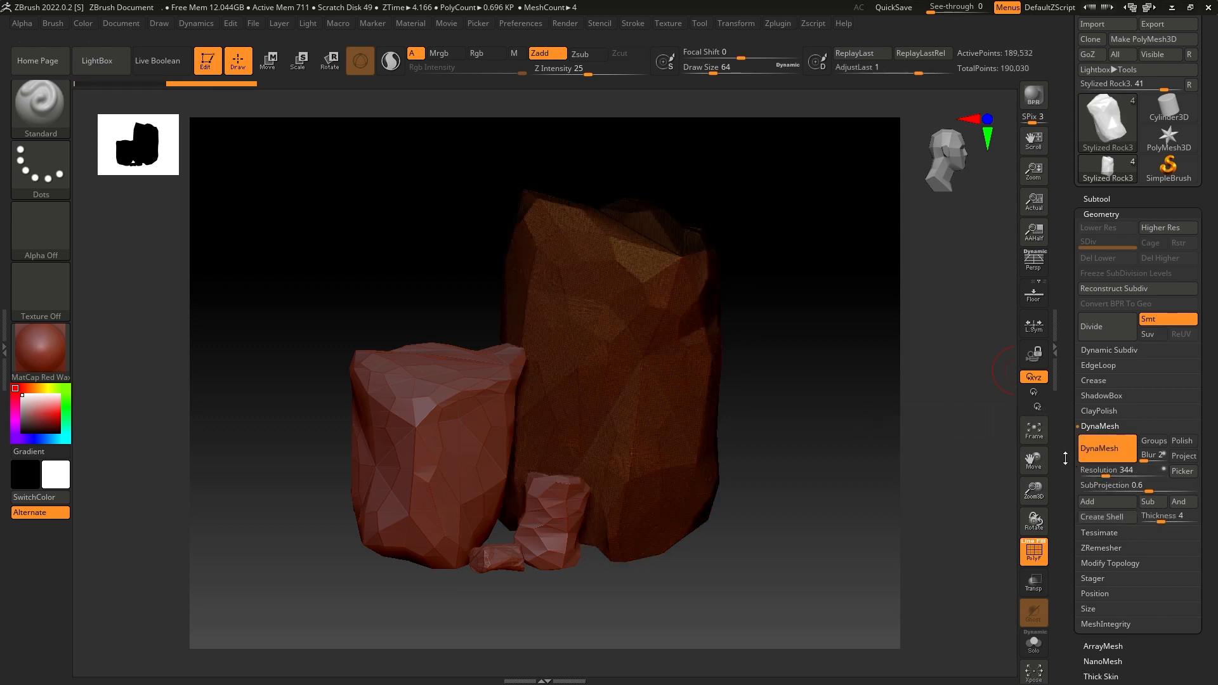
pyautogui.hotkey('shift', 'f')
pyautogui.moveTo(897, 404)
pyautogui.mouseDown()
pyautogui.moveTo(870, 410)
pyautogui.moveTo(898, 404)
pyautogui.mouseUp()
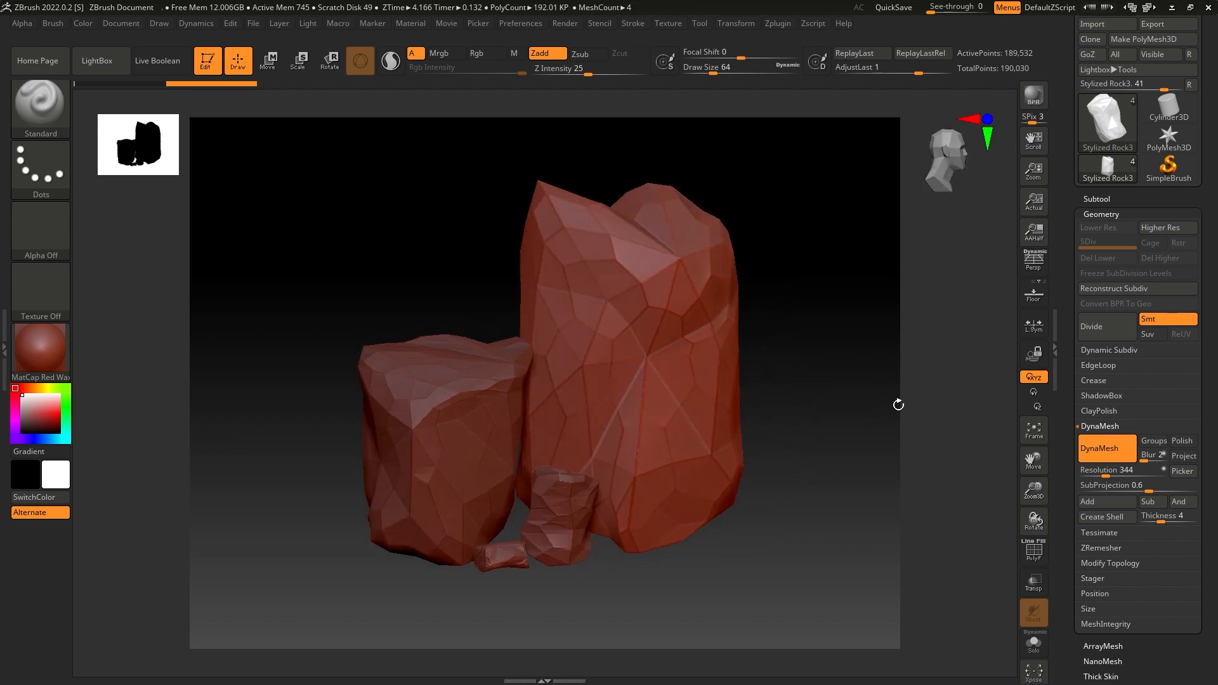
# - Turn off DynaMesh on the tall rock and subdivide it twice to reach subdivision level 3
pyautogui.click(1099, 444)
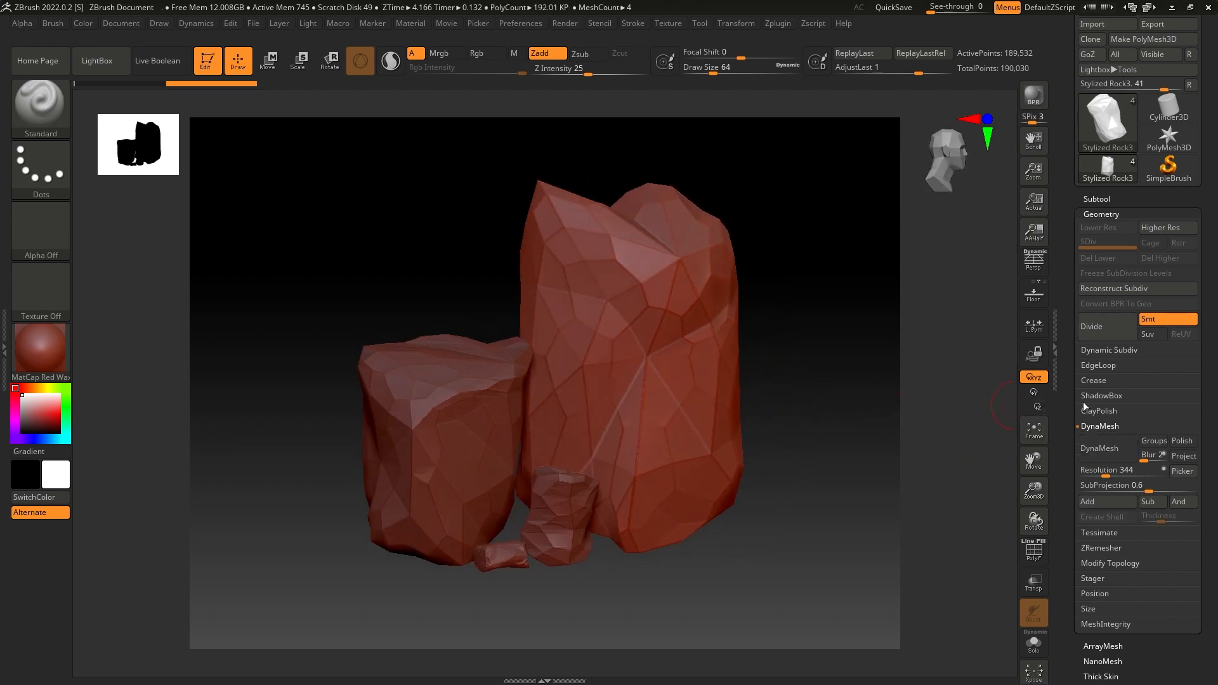
pyautogui.click(1100, 314)
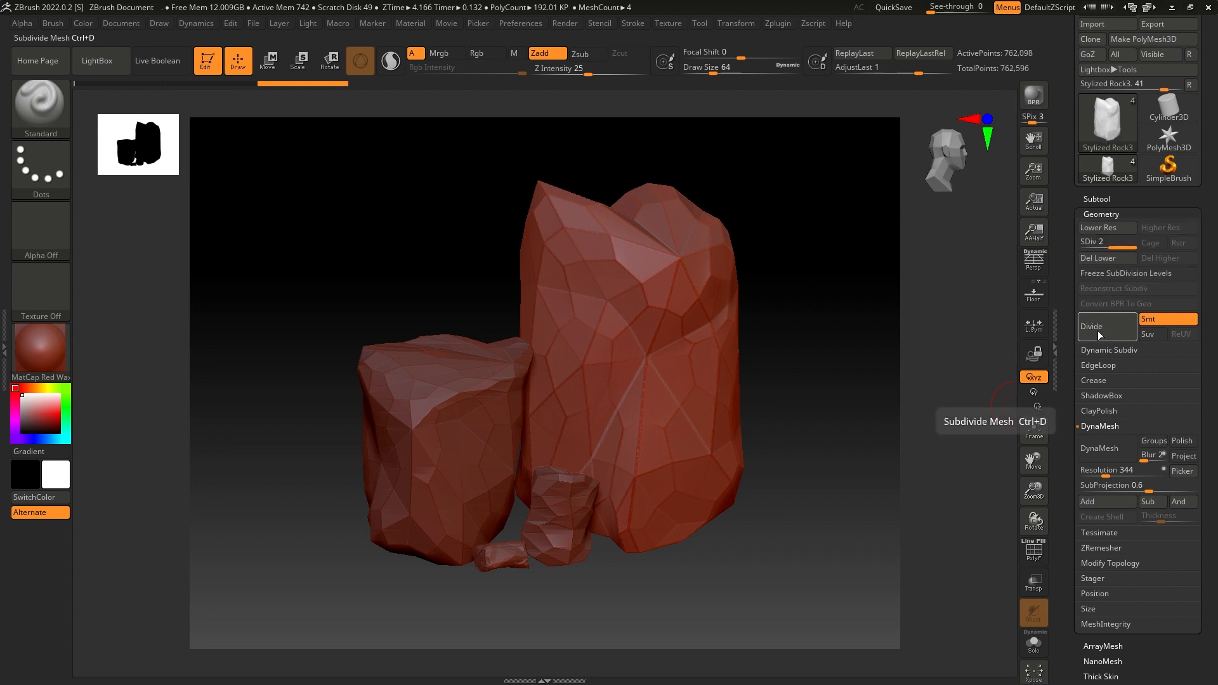
pyautogui.click(1098, 332)
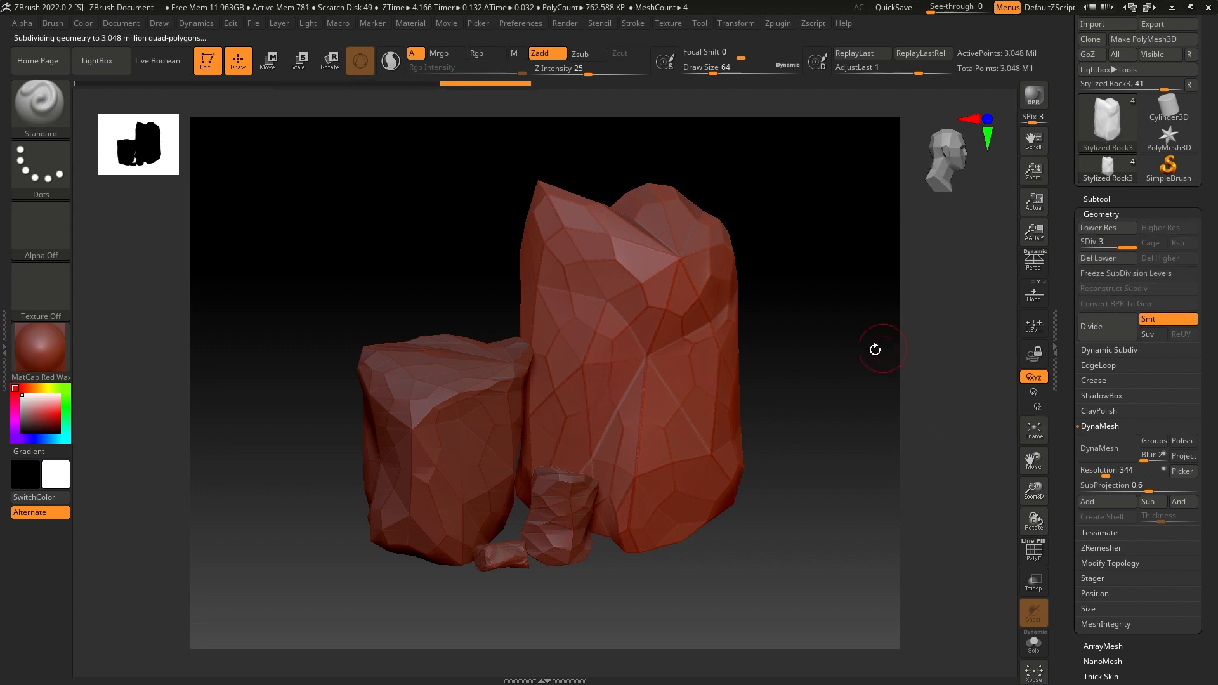
pyautogui.moveTo(843, 343); pyautogui.dragTo(868, 323)
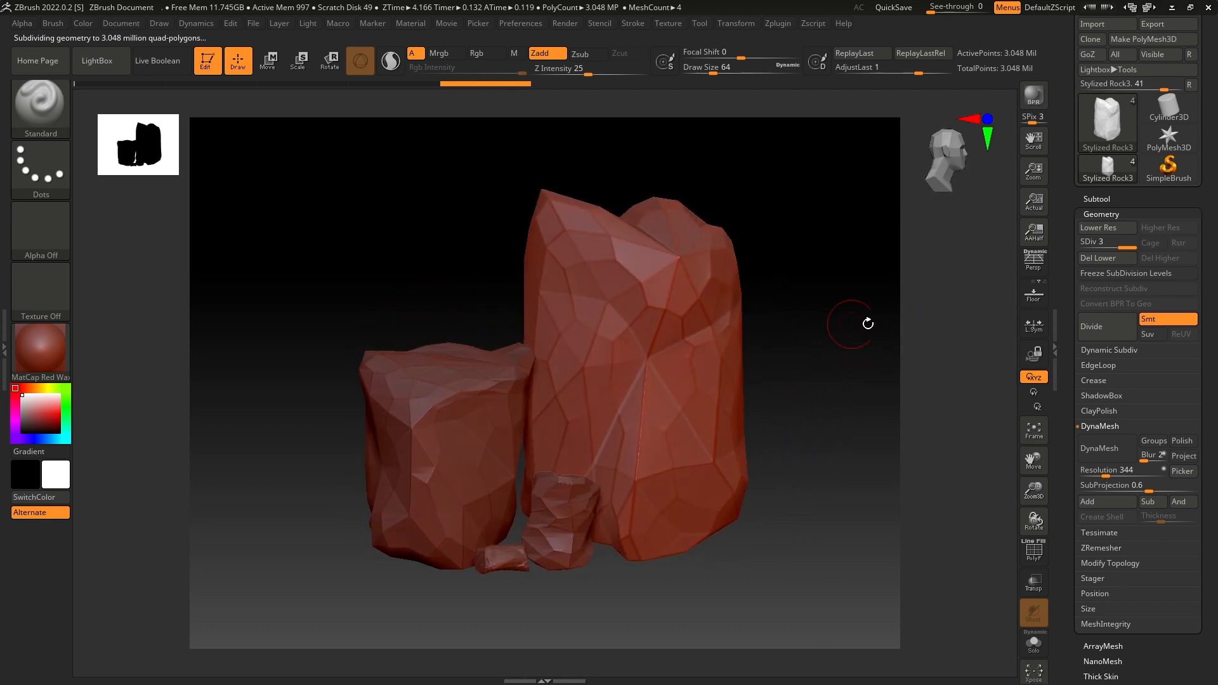
# - Hide the three smaller rock subtools so that only the tall rock is shown
pyautogui.click(1096, 198)
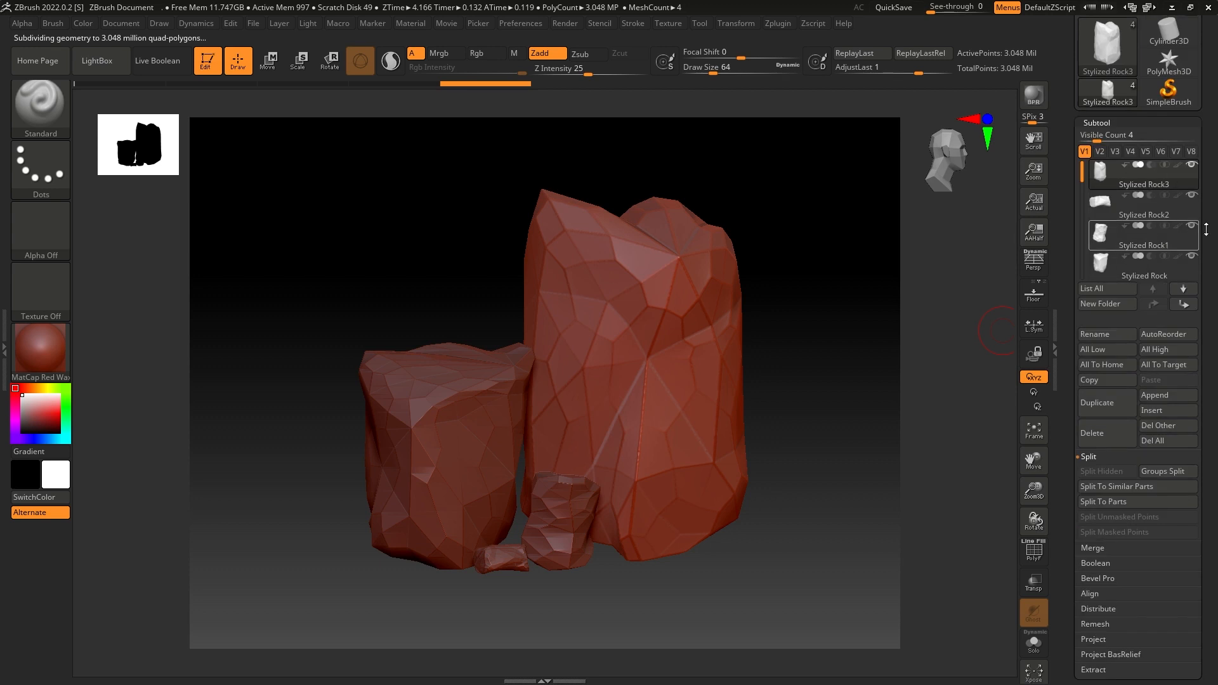
pyautogui.click(1193, 196)
pyautogui.click(1190, 226)
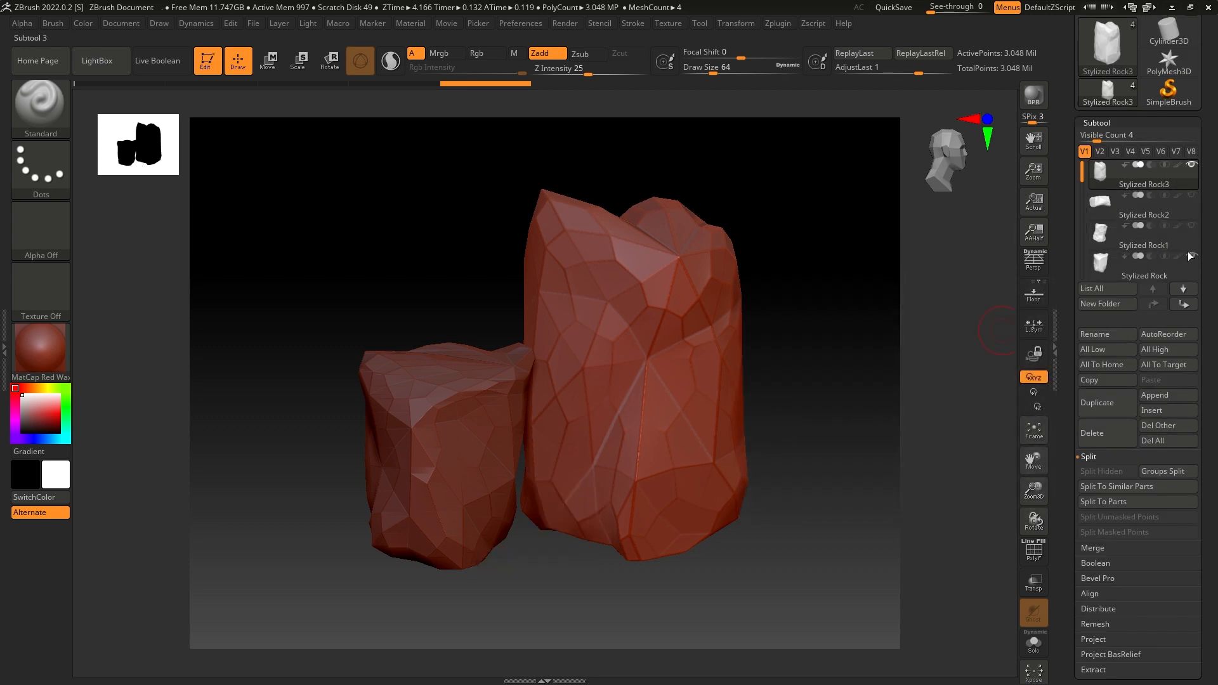
pyautogui.click(1189, 254)
pyautogui.moveTo(859, 289); pyautogui.dragTo(852, 338)
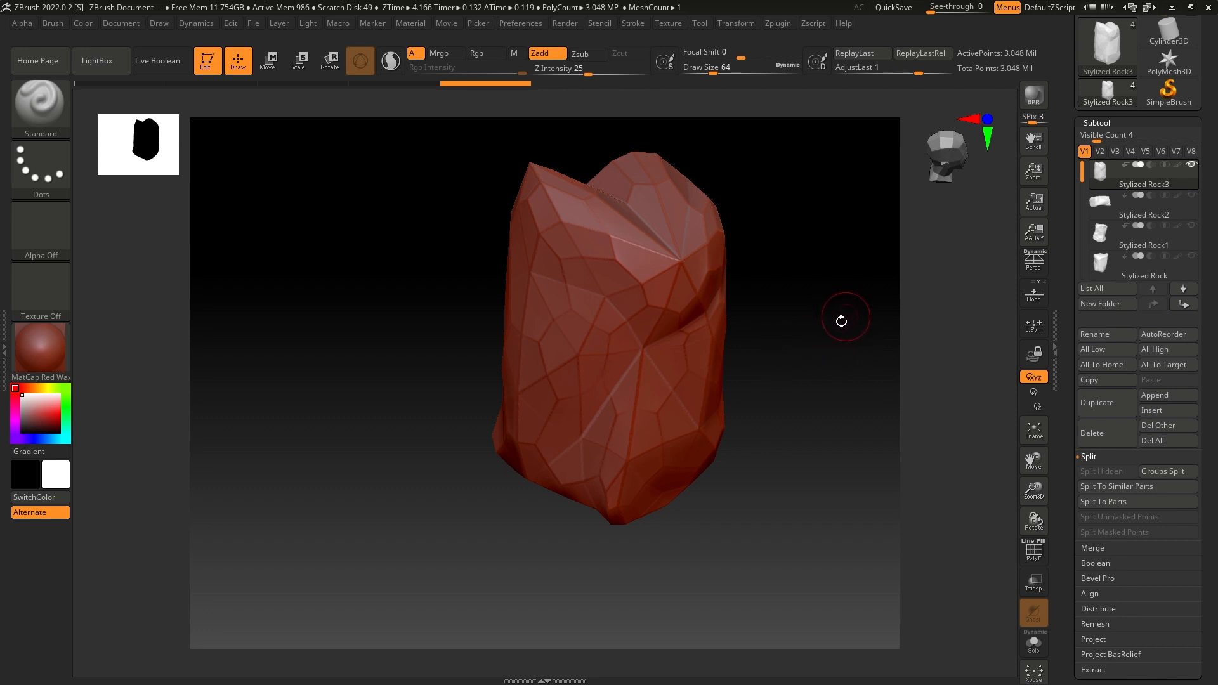
pyautogui.moveTo(841, 321); pyautogui.dragTo(850, 363)
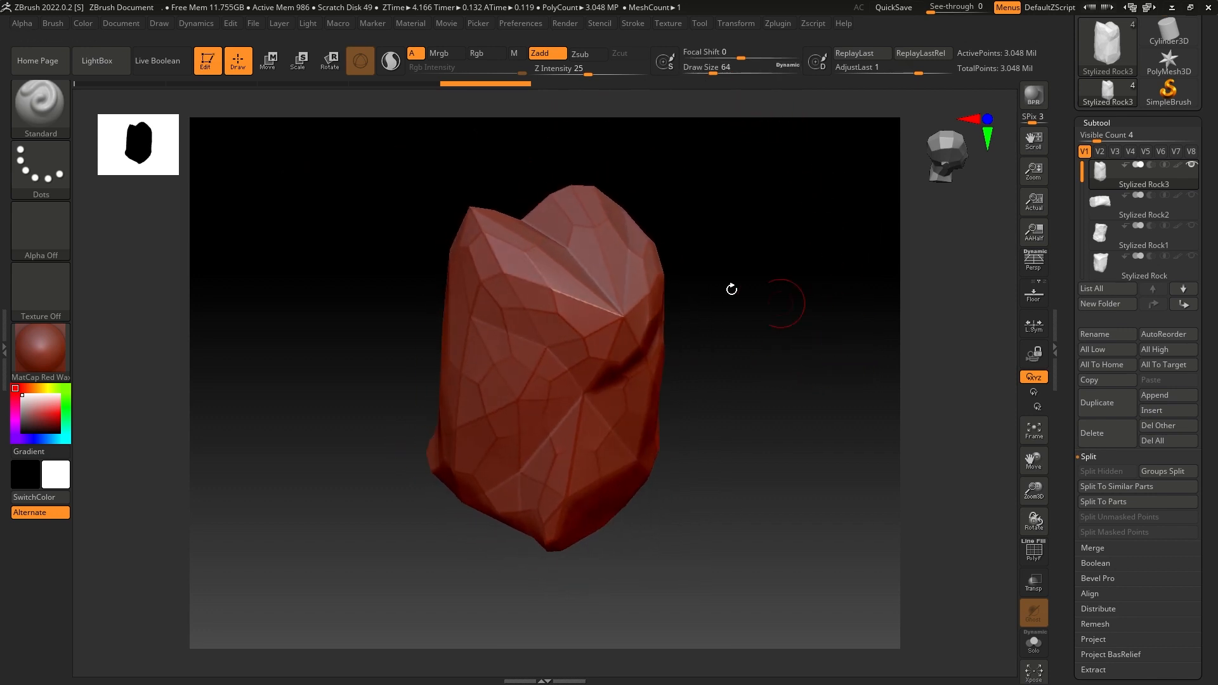
# - Choose the TrimDynamic brush with a draw size of about 182 and flatten the sharp edge below the notch in the rock's top
pyautogui.click(51, 101)
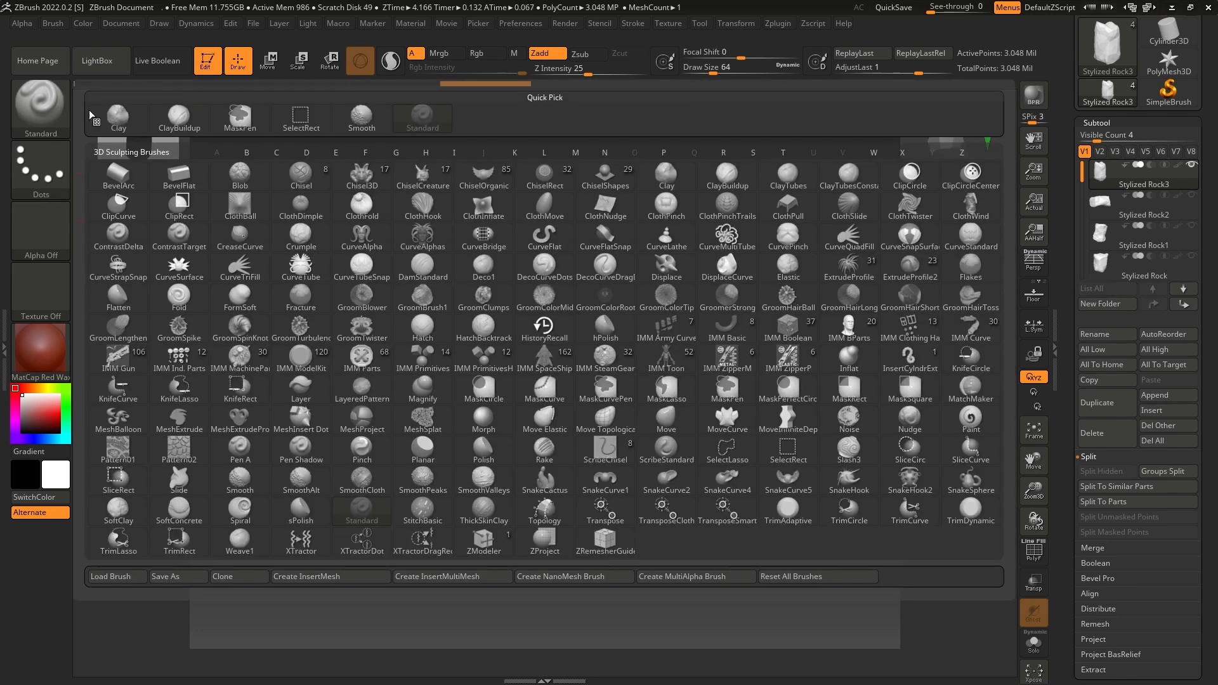
pyautogui.click(959, 515)
pyautogui.moveTo(715, 73); pyautogui.dragTo(734, 73)
pyautogui.moveTo(721, 230)
pyautogui.mouseDown()
pyautogui.moveTo(707, 253)
pyautogui.moveTo(718, 300)
pyautogui.mouseUp()
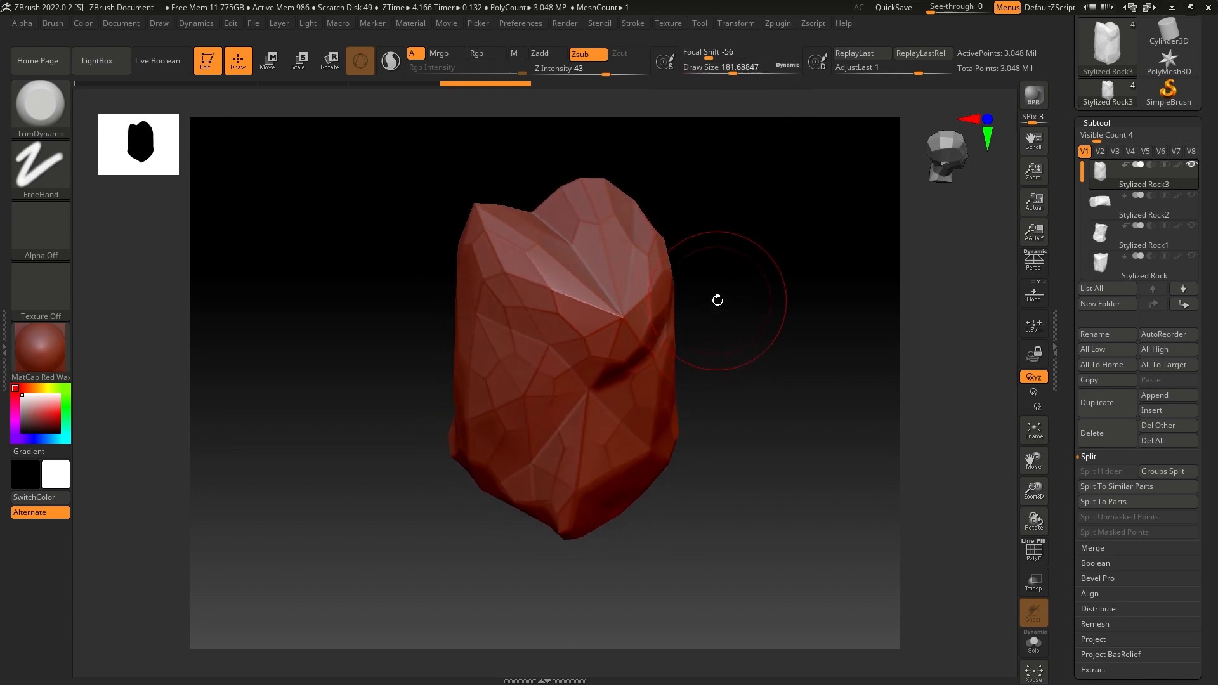
pyautogui.moveTo(607, 325)
pyautogui.mouseDown()
pyautogui.moveTo(622, 300)
pyautogui.moveTo(713, 242)
pyautogui.moveTo(652, 314)
pyautogui.mouseUp()
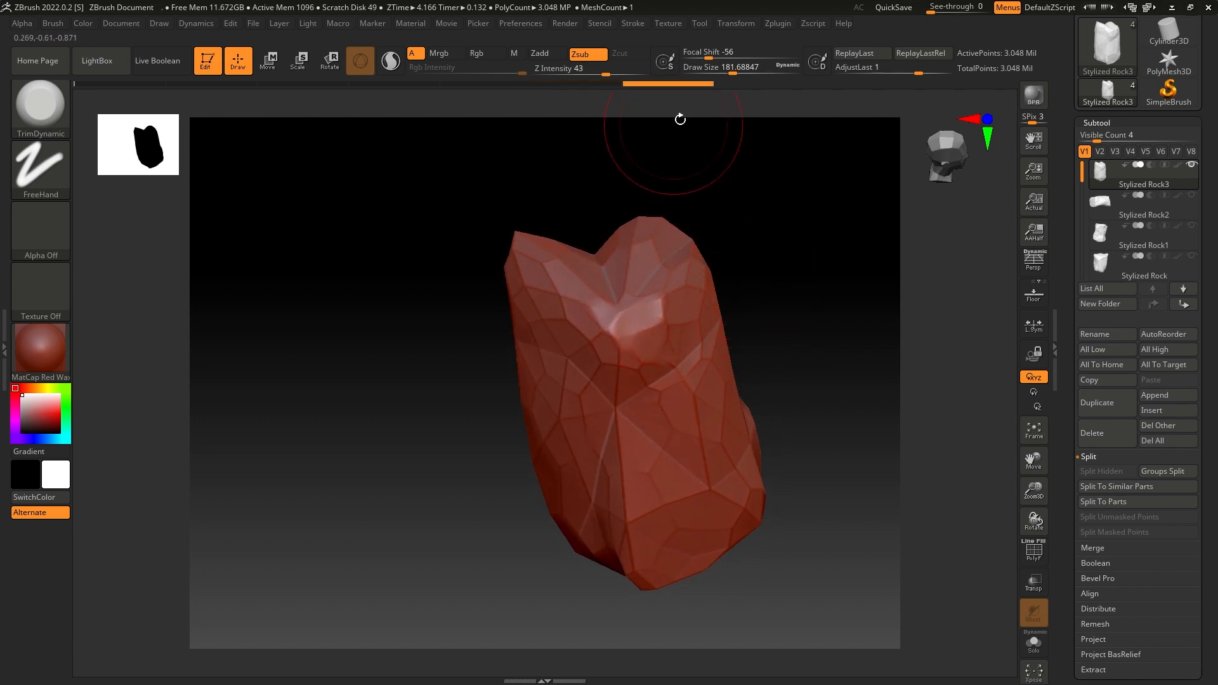
# - Set the draw size to about 245 and trim the faceted edges around the rock's upper part and adjoining side
pyautogui.moveTo(730, 68); pyautogui.dragTo(740, 68)
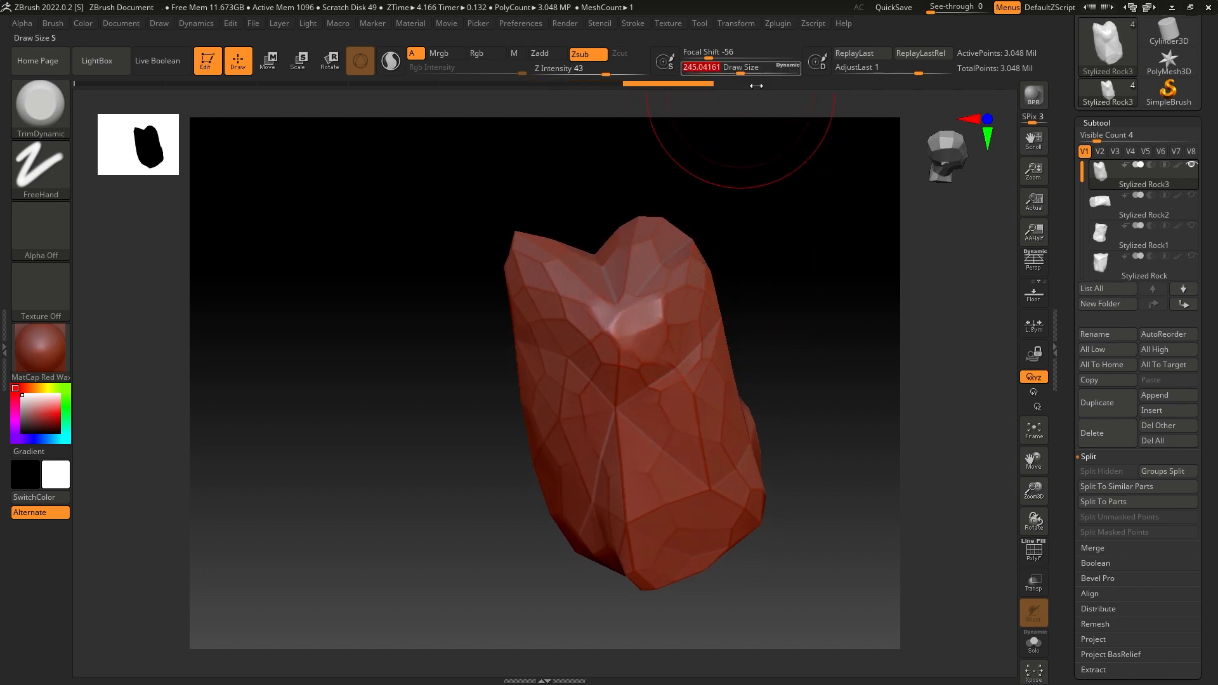
pyautogui.moveTo(796, 178)
pyautogui.mouseDown()
pyautogui.moveTo(782, 212)
pyautogui.moveTo(554, 292)
pyautogui.moveTo(585, 318)
pyautogui.moveTo(609, 314)
pyautogui.mouseUp()
pyautogui.moveTo(784, 269); pyautogui.dragTo(679, 270)
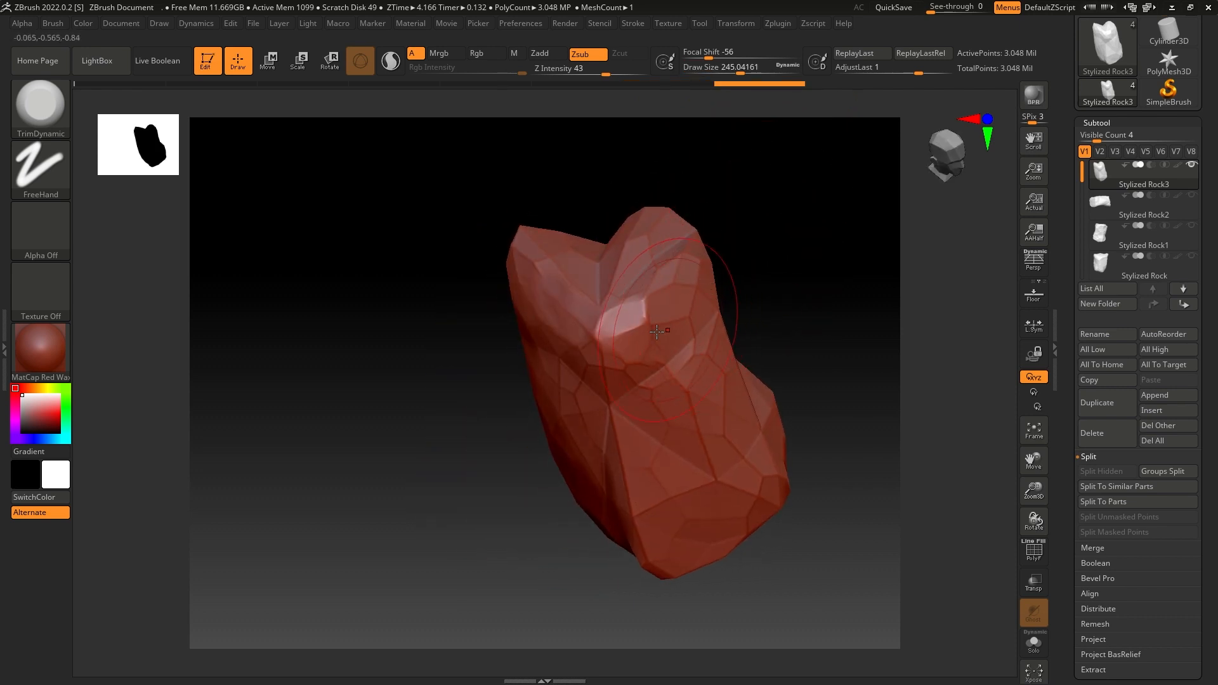
pyautogui.moveTo(632, 322)
pyautogui.mouseDown()
pyautogui.moveTo(606, 340)
pyautogui.moveTo(666, 274)
pyautogui.mouseUp()
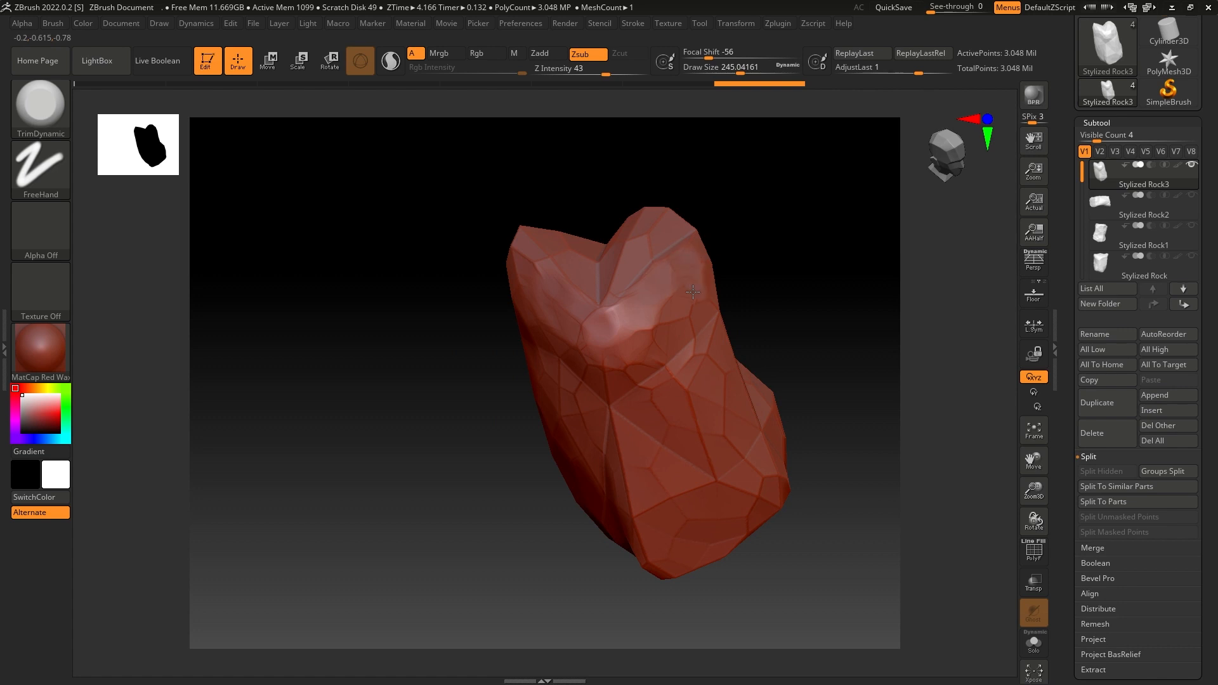
pyautogui.moveTo(772, 259); pyautogui.dragTo(739, 288)
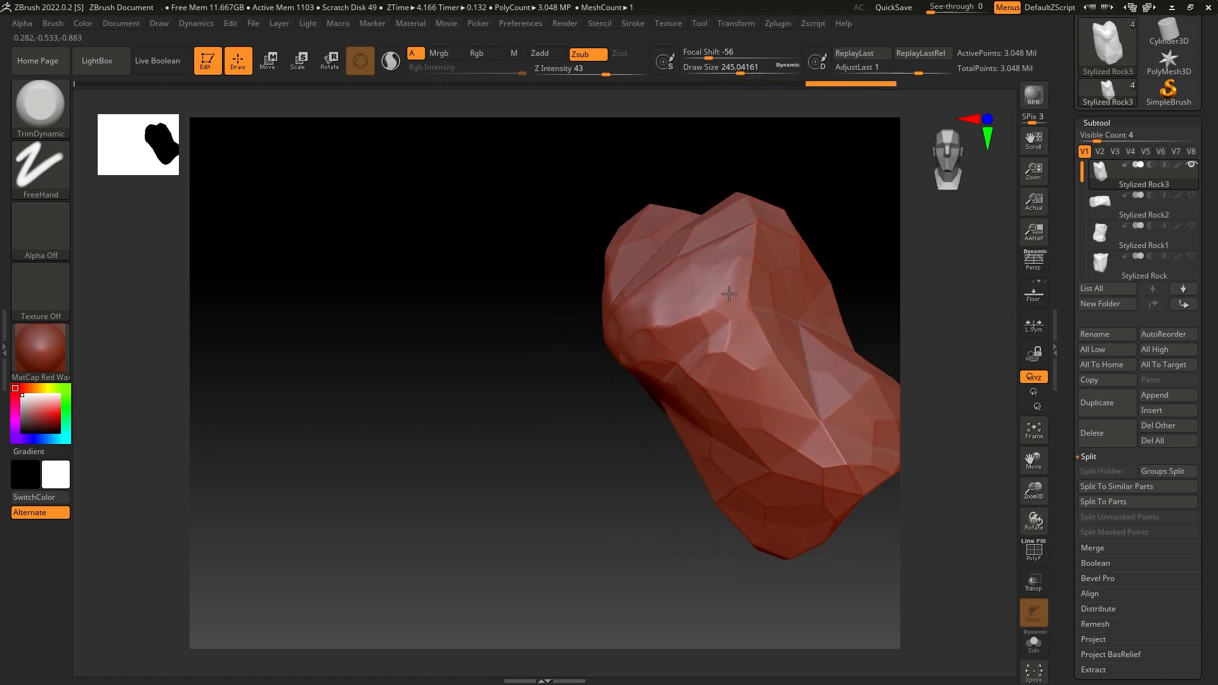
pyautogui.moveTo(783, 386); pyautogui.dragTo(810, 449)
pyautogui.moveTo(607, 411); pyautogui.dragTo(655, 379)
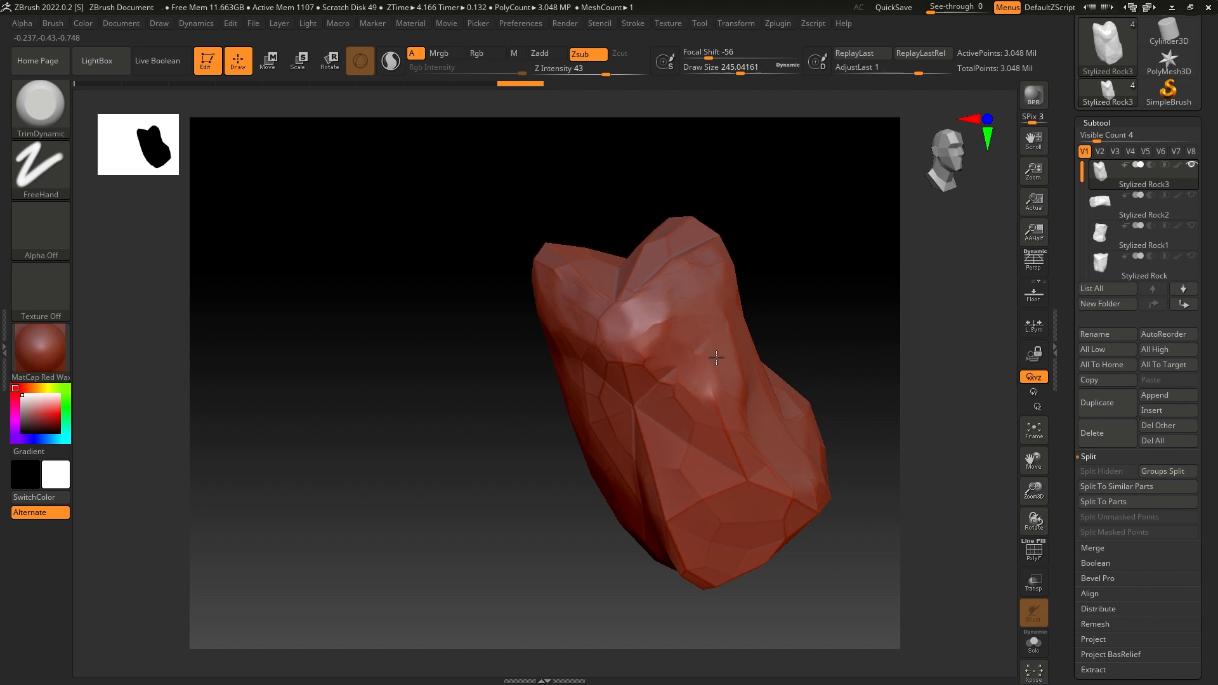
# - Trim the rock's upper front face and shave down the sharp vertical ridge and facets towards the base
pyautogui.moveTo(818, 279)
pyautogui.mouseDown()
pyautogui.moveTo(657, 371)
pyautogui.moveTo(566, 373)
pyautogui.moveTo(517, 323)
pyautogui.moveTo(555, 317)
pyautogui.mouseUp()
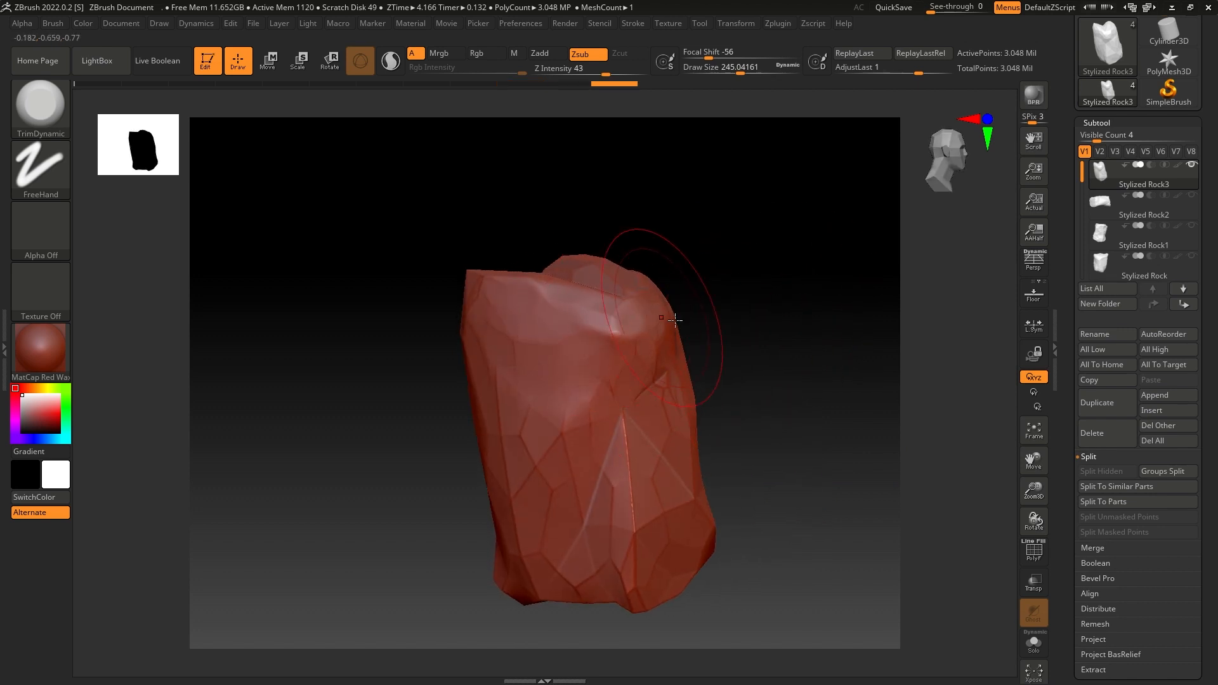
pyautogui.moveTo(638, 318)
pyautogui.mouseDown()
pyautogui.moveTo(605, 330)
pyautogui.moveTo(638, 333)
pyautogui.mouseUp()
pyautogui.moveTo(725, 283); pyautogui.dragTo(677, 299)
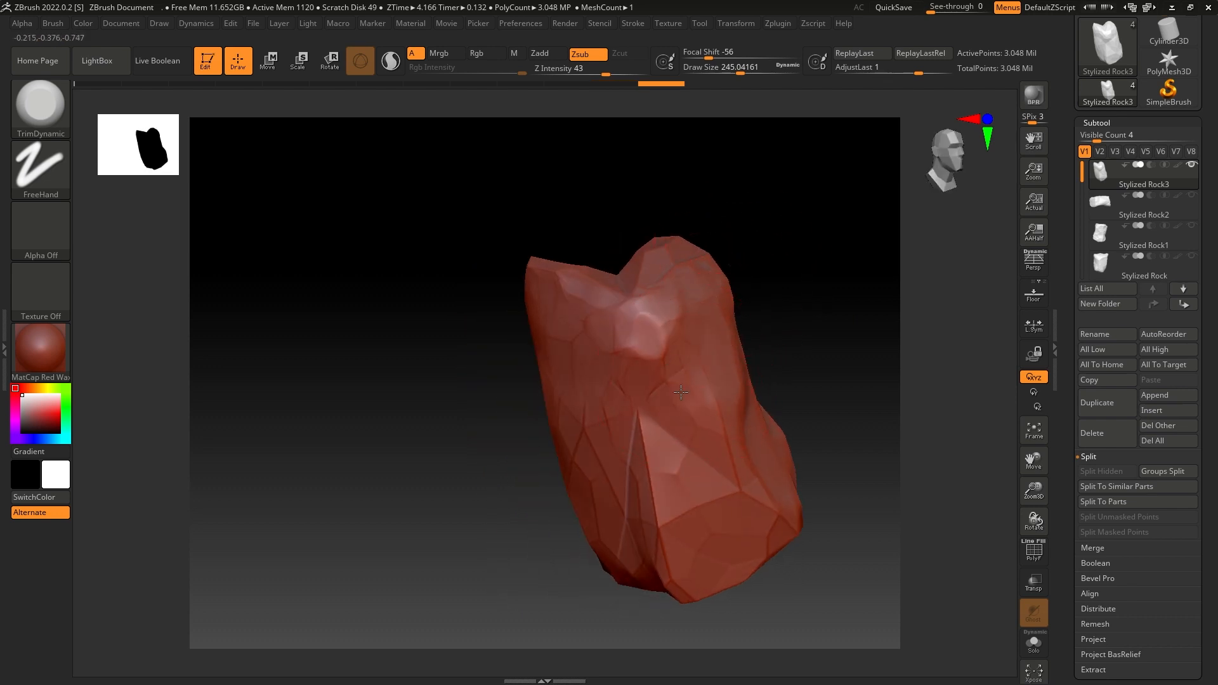
pyautogui.moveTo(653, 412); pyautogui.dragTo(667, 584)
pyautogui.moveTo(787, 365); pyautogui.dragTo(743, 342)
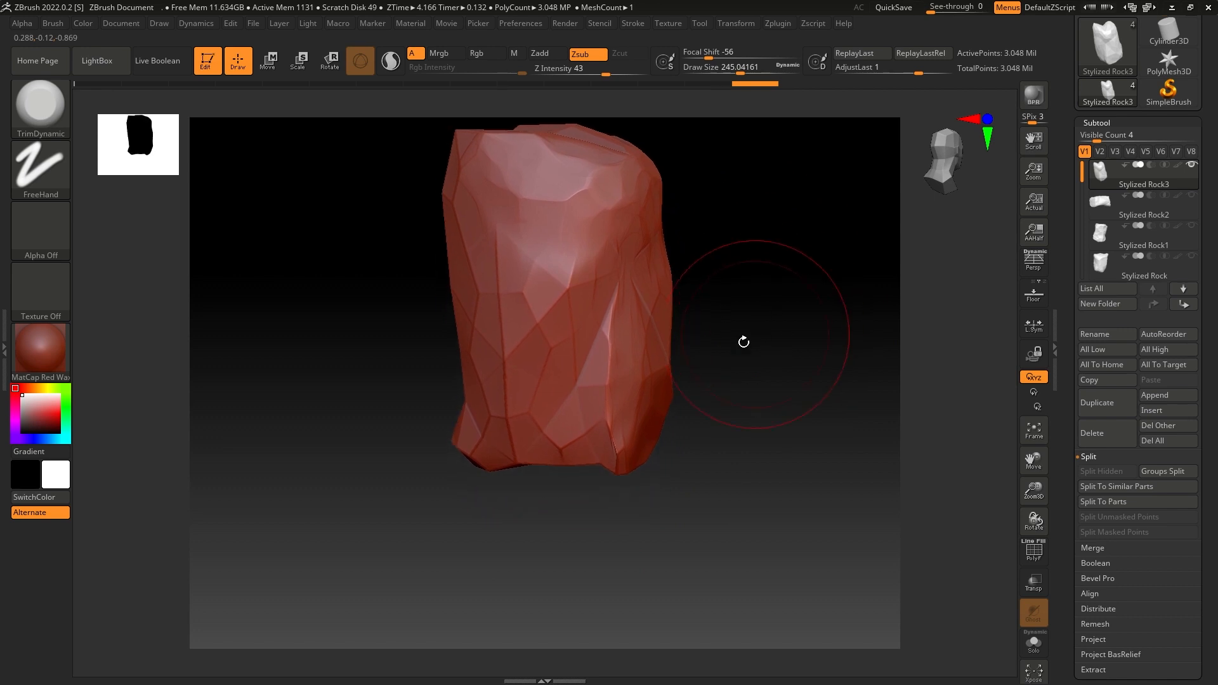
pyautogui.moveTo(504, 351)
pyautogui.mouseDown()
pyautogui.moveTo(555, 309)
pyautogui.moveTo(616, 438)
pyautogui.moveTo(584, 416)
pyautogui.mouseUp()
# - Trim the hard edges and corners along the rock's lower end with TrimDynamic
pyautogui.moveTo(764, 356)
pyautogui.mouseDown()
pyautogui.moveTo(725, 331)
pyautogui.moveTo(720, 273)
pyautogui.mouseUp()
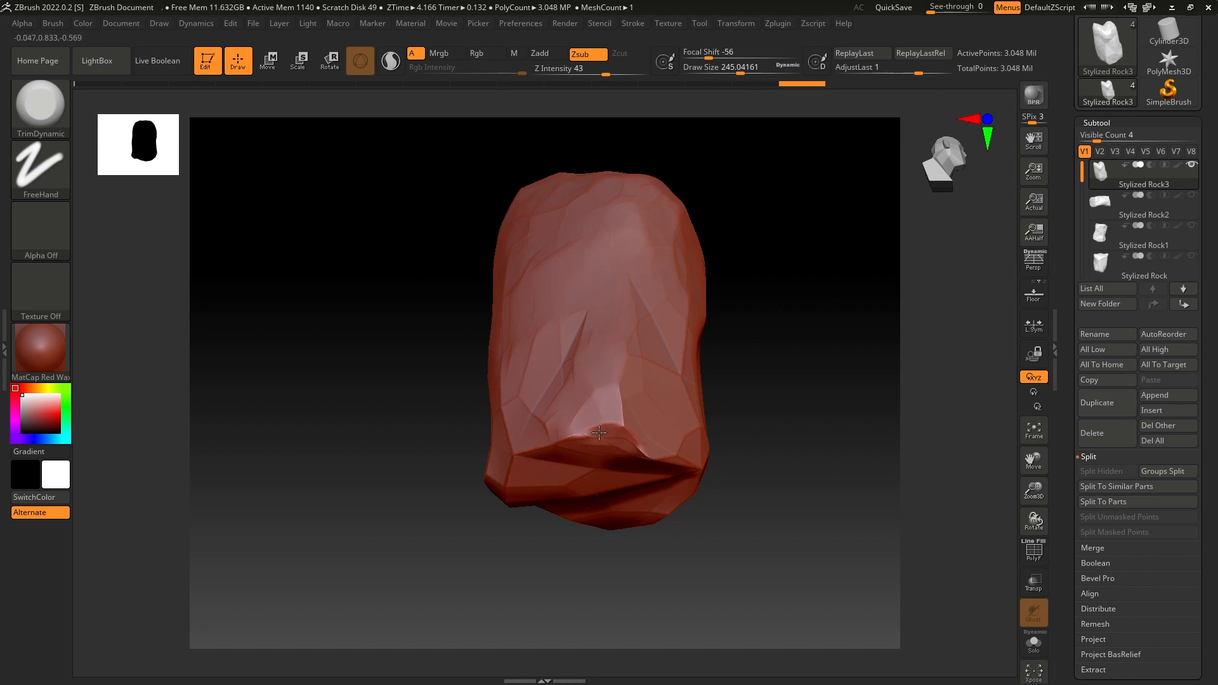
pyautogui.moveTo(645, 448); pyautogui.dragTo(663, 447)
pyautogui.moveTo(761, 381); pyautogui.dragTo(733, 348)
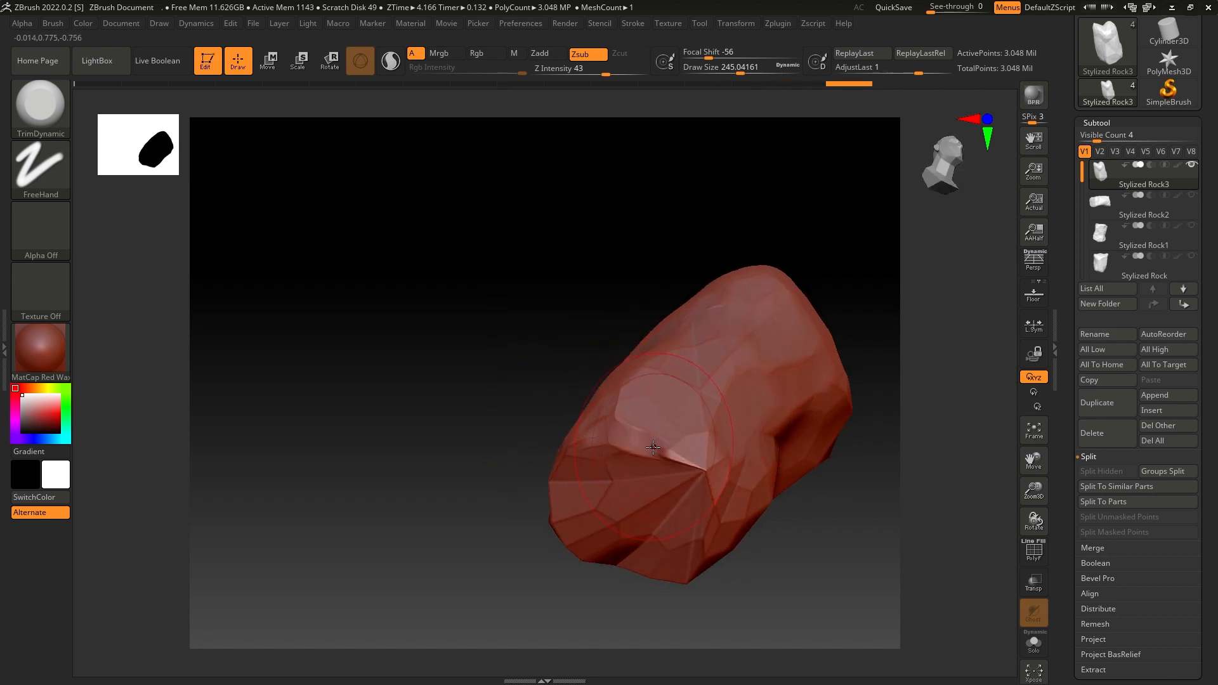
pyautogui.moveTo(653, 447)
pyautogui.mouseDown()
pyautogui.moveTo(690, 461)
pyautogui.moveTo(705, 504)
pyautogui.moveTo(599, 436)
pyautogui.moveTo(622, 467)
pyautogui.moveTo(625, 443)
pyautogui.mouseUp()
pyautogui.moveTo(674, 352); pyautogui.dragTo(670, 317)
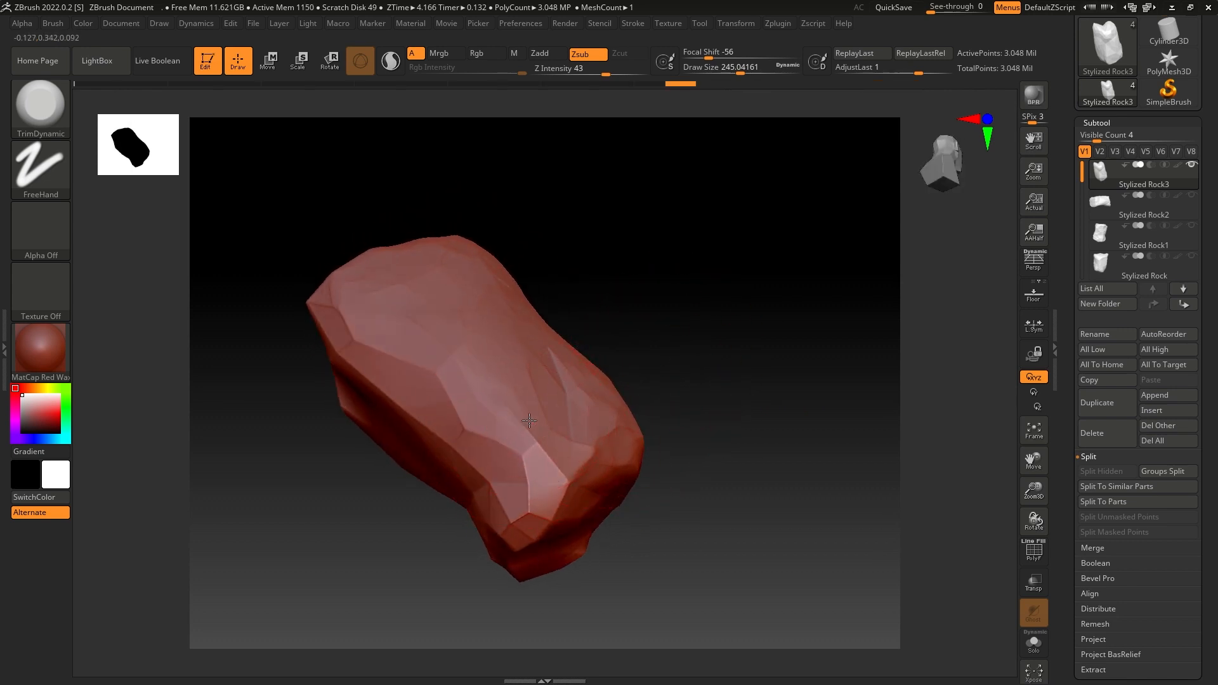
pyautogui.moveTo(529, 421)
pyautogui.mouseDown()
pyautogui.moveTo(551, 493)
pyautogui.moveTo(542, 503)
pyautogui.mouseUp()
# - Flatten the facets on the rock's narrow side and trim the angular ridges on the neighbouring side down to the base
pyautogui.moveTo(688, 326)
pyautogui.mouseDown()
pyautogui.moveTo(658, 426)
pyautogui.moveTo(558, 385)
pyautogui.moveTo(544, 337)
pyautogui.mouseUp()
pyautogui.moveTo(592, 290); pyautogui.dragTo(583, 353)
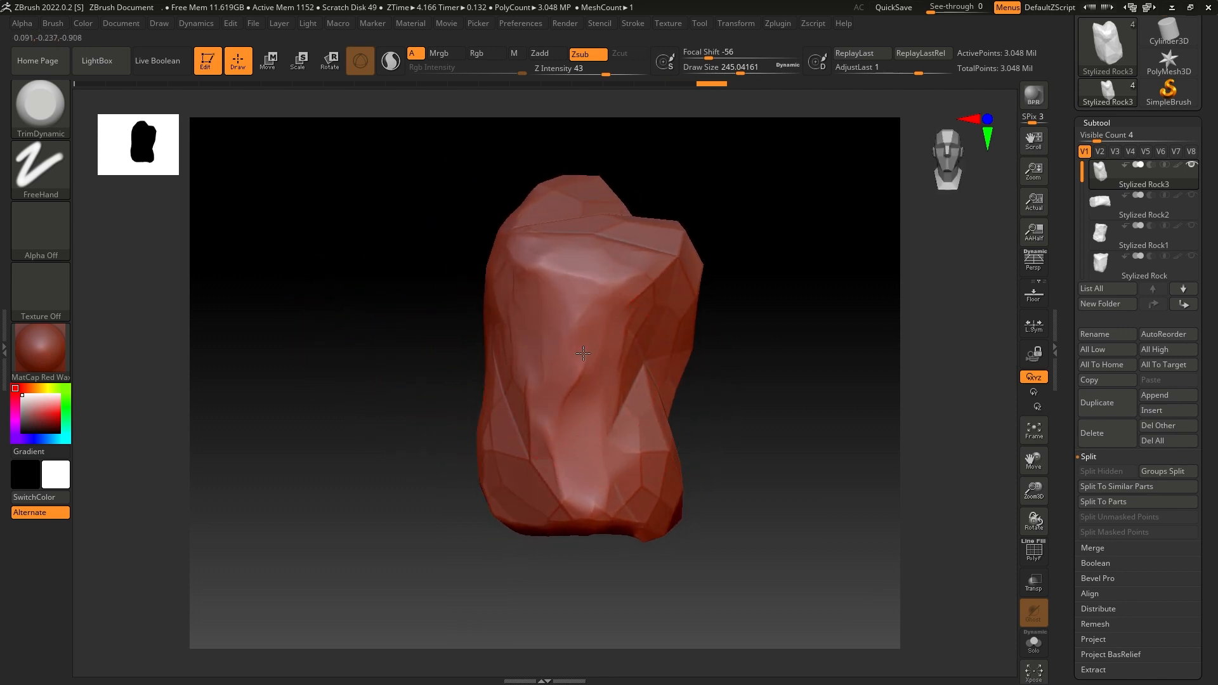
pyautogui.moveTo(546, 452); pyautogui.dragTo(549, 458)
pyautogui.moveTo(672, 251)
pyautogui.mouseDown()
pyautogui.moveTo(640, 285)
pyautogui.moveTo(659, 277)
pyautogui.mouseUp()
pyautogui.moveTo(784, 238)
pyautogui.mouseDown()
pyautogui.moveTo(709, 233)
pyautogui.moveTo(700, 289)
pyautogui.moveTo(705, 272)
pyautogui.moveTo(747, 270)
pyautogui.moveTo(727, 233)
pyautogui.mouseUp()
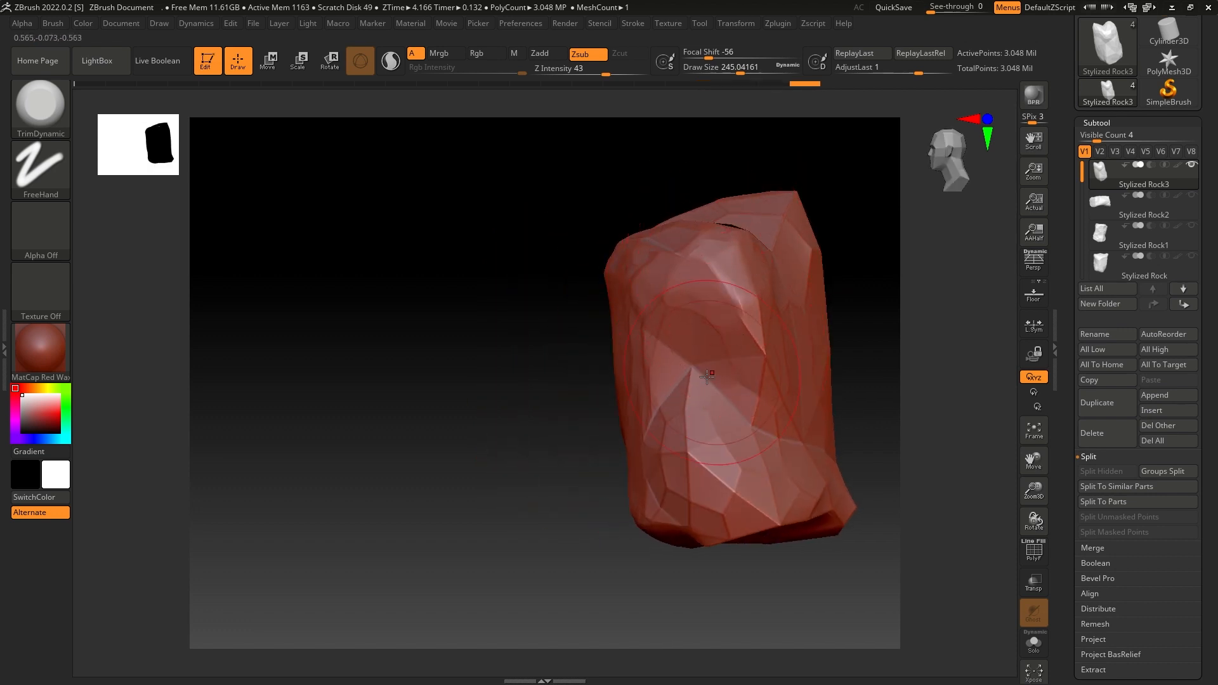
pyautogui.moveTo(684, 428); pyautogui.dragTo(688, 391)
pyautogui.moveTo(672, 439)
pyautogui.mouseDown()
pyautogui.moveTo(701, 498)
pyautogui.moveTo(777, 485)
pyautogui.mouseUp()
# - Trim the broad face below the rock's two peaks and soften its bottom edge and corner
pyautogui.moveTo(805, 357)
pyautogui.mouseDown()
pyautogui.moveTo(819, 352)
pyautogui.moveTo(778, 345)
pyautogui.moveTo(721, 273)
pyautogui.mouseUp()
pyautogui.moveTo(690, 234)
pyautogui.mouseDown()
pyautogui.moveTo(663, 250)
pyautogui.moveTo(658, 212)
pyautogui.moveTo(673, 190)
pyautogui.mouseUp()
pyautogui.moveTo(688, 300); pyautogui.dragTo(703, 460)
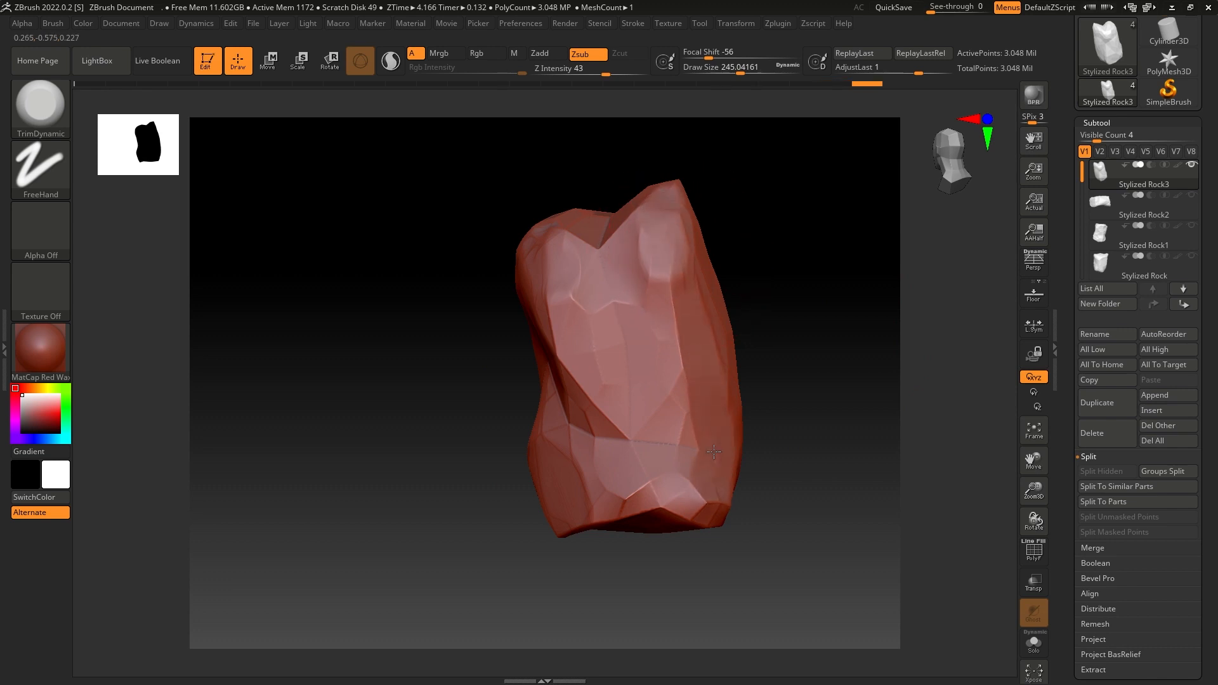
pyautogui.moveTo(830, 422); pyautogui.dragTo(813, 272)
pyautogui.moveTo(718, 468)
pyautogui.mouseDown()
pyautogui.moveTo(711, 492)
pyautogui.moveTo(697, 472)
pyautogui.mouseUp()
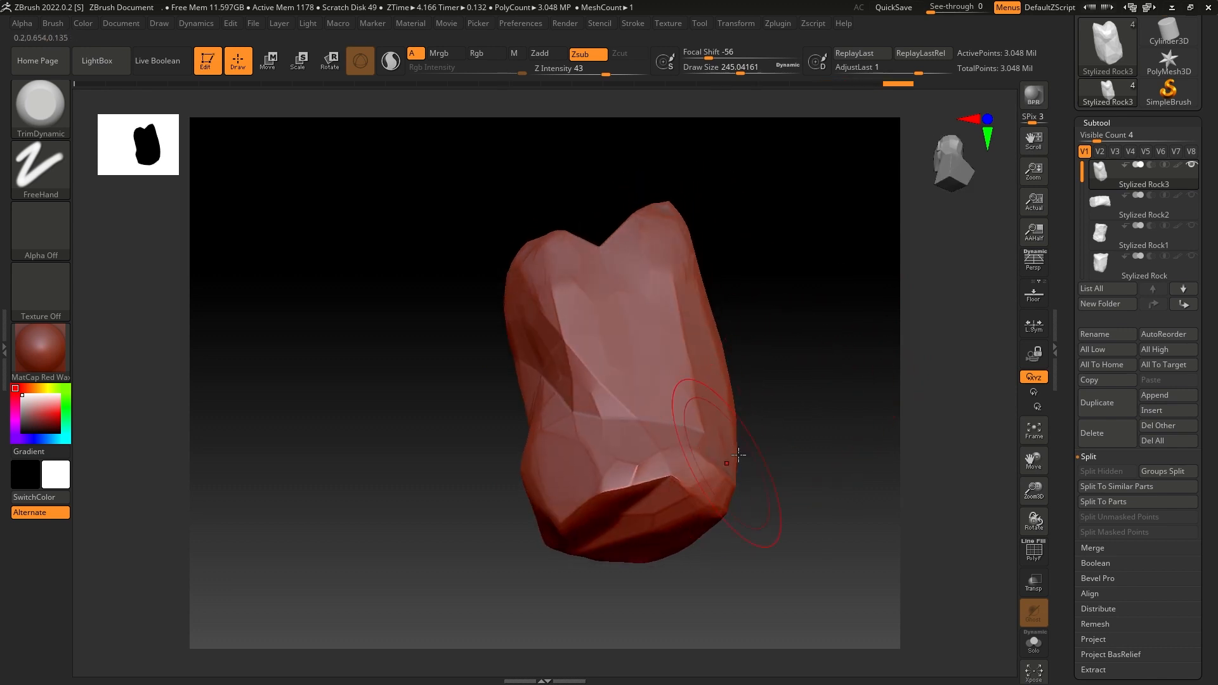
pyautogui.moveTo(816, 456)
pyautogui.mouseDown()
pyautogui.moveTo(639, 483)
pyautogui.moveTo(736, 449)
pyautogui.mouseUp()
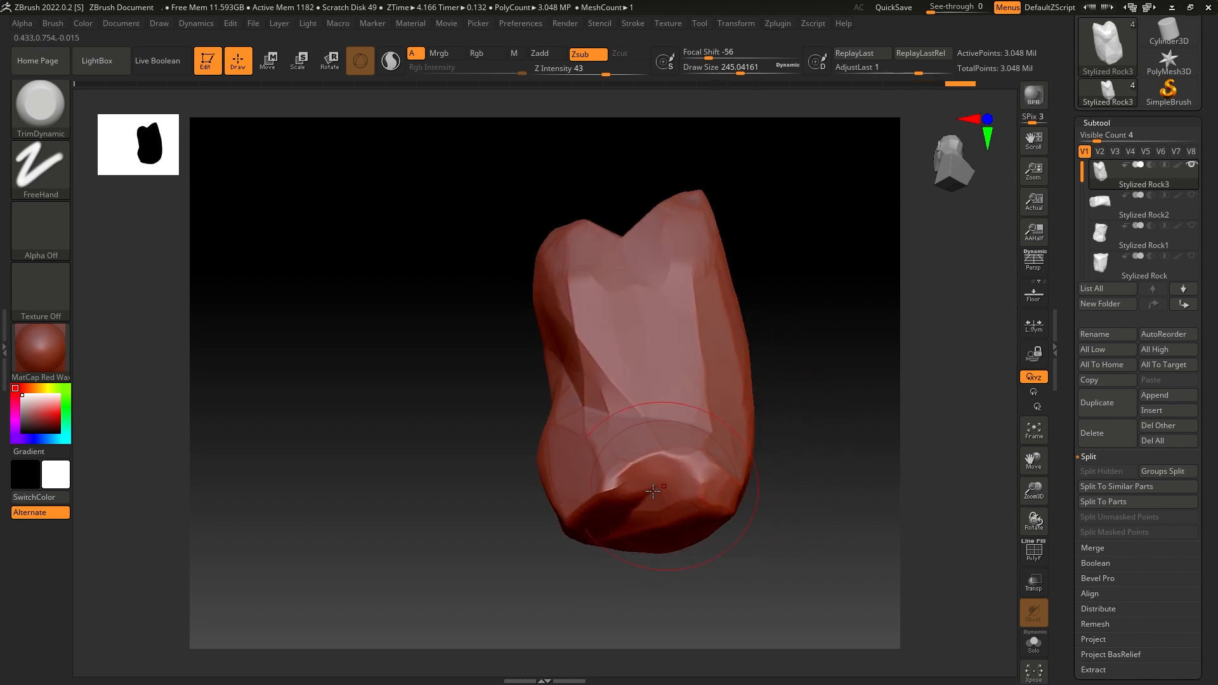
# - Trim the rock's bottom rim and shave down the uneven facets around its lower end with TrimDynamic
pyautogui.moveTo(655, 491); pyautogui.dragTo(603, 486)
pyautogui.moveTo(538, 486)
pyautogui.mouseDown()
pyautogui.moveTo(655, 479)
pyautogui.moveTo(641, 485)
pyautogui.mouseUp()
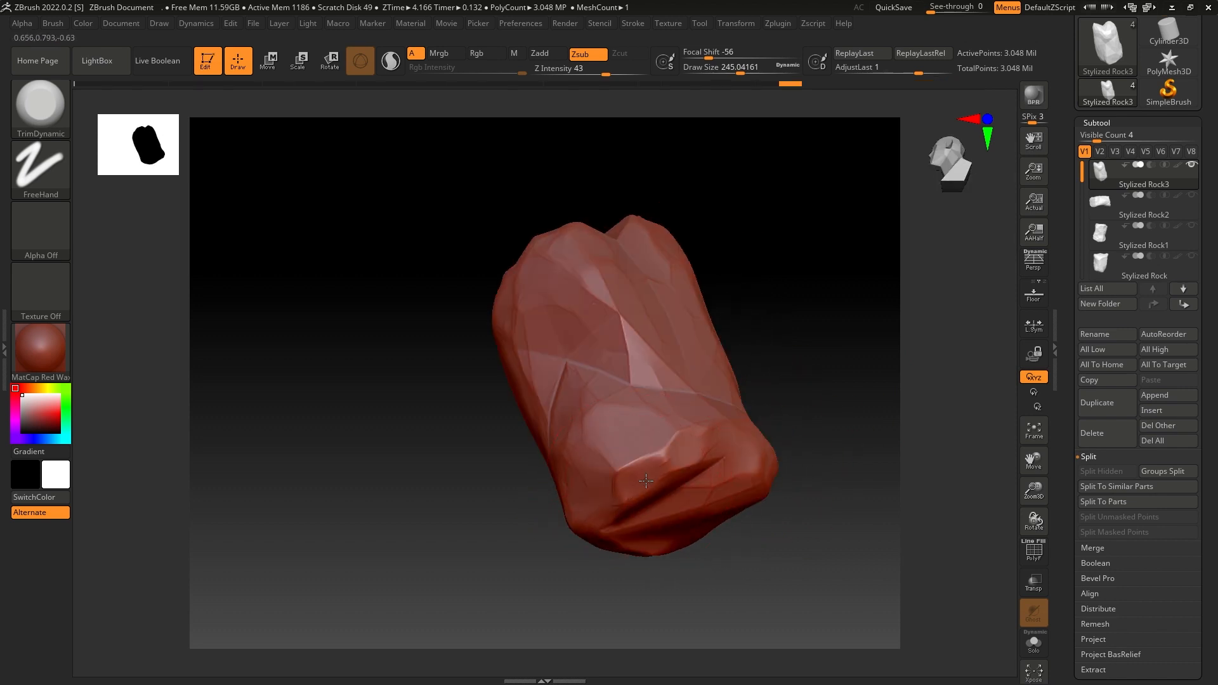
pyautogui.moveTo(787, 405); pyautogui.dragTo(734, 465)
pyautogui.moveTo(731, 237); pyautogui.dragTo(754, 346)
pyautogui.moveTo(869, 277); pyautogui.dragTo(831, 281)
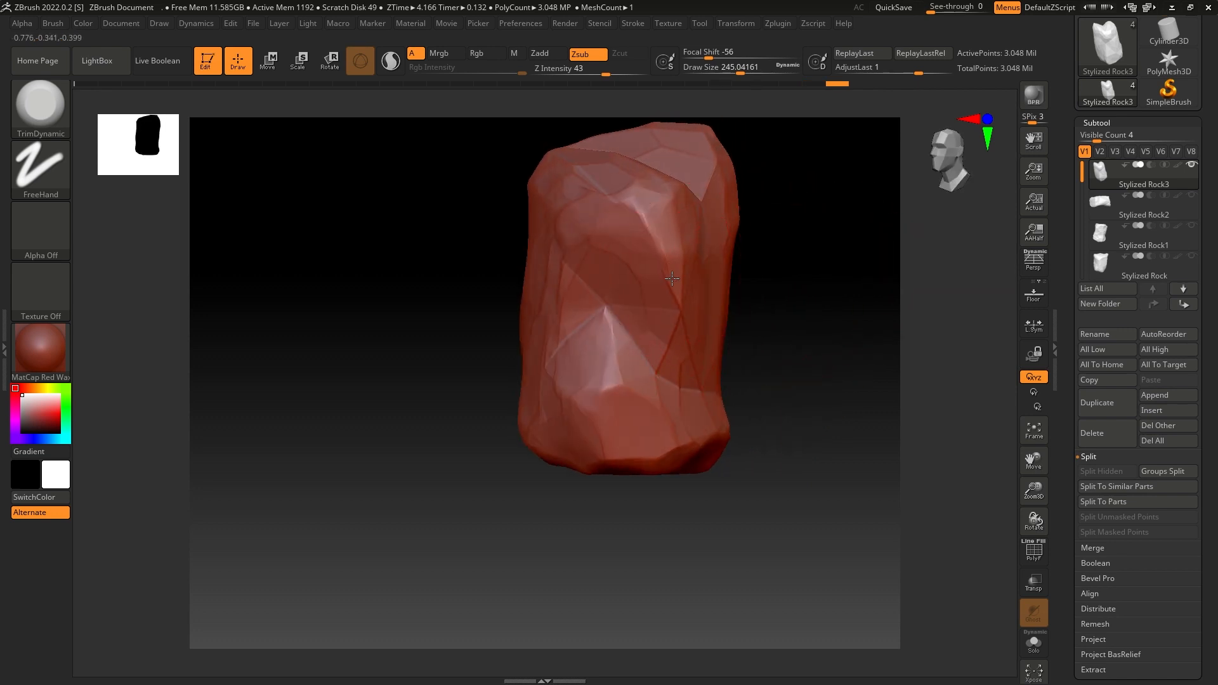
# - Trim the ridges on the rock's side and flatten the facets around its upper bulge
pyautogui.moveTo(678, 361); pyautogui.dragTo(714, 328)
pyautogui.moveTo(792, 234)
pyautogui.keyDown('alt'); pyautogui.mouseDown()
pyautogui.moveTo(767, 269)
pyautogui.moveTo(764, 330)
pyautogui.mouseUp(); pyautogui.keyUp('alt')
pyautogui.moveTo(635, 304)
pyautogui.mouseDown()
pyautogui.moveTo(565, 304)
pyautogui.moveTo(539, 282)
pyautogui.moveTo(561, 270)
pyautogui.mouseUp()
pyautogui.moveTo(679, 262); pyautogui.dragTo(676, 267)
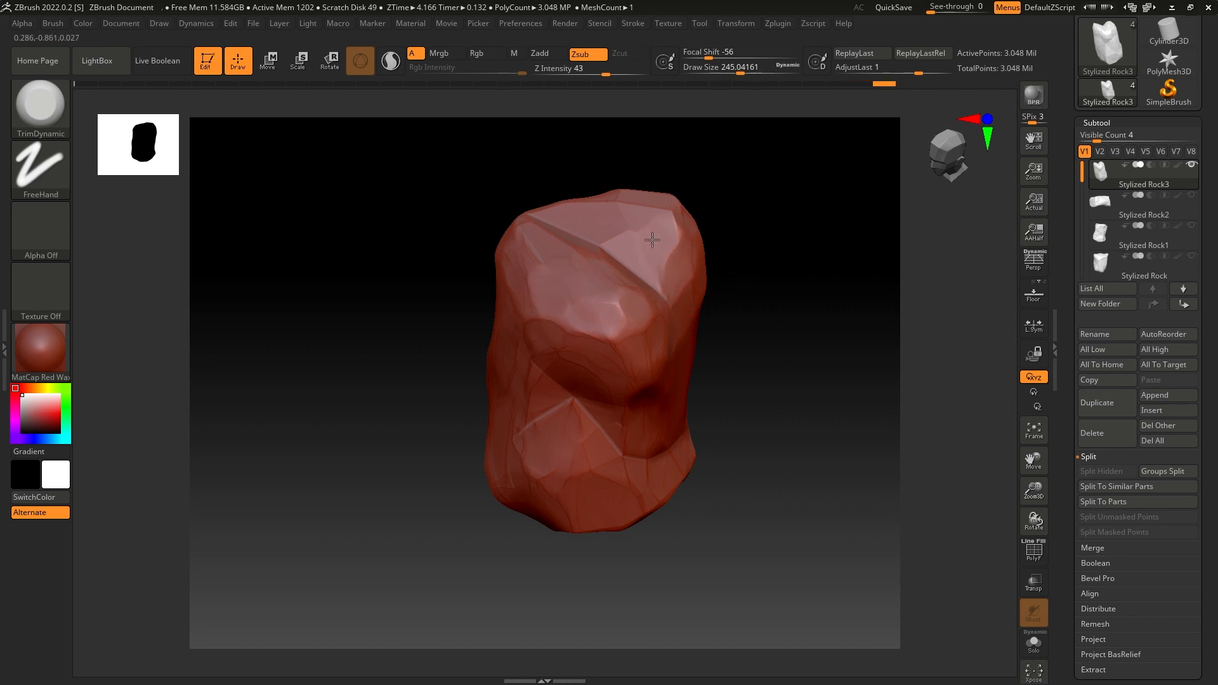
# - Switch the material to MatCap Gray and trim the sharp edge on the rock's taller peak
pyautogui.click(45, 363)
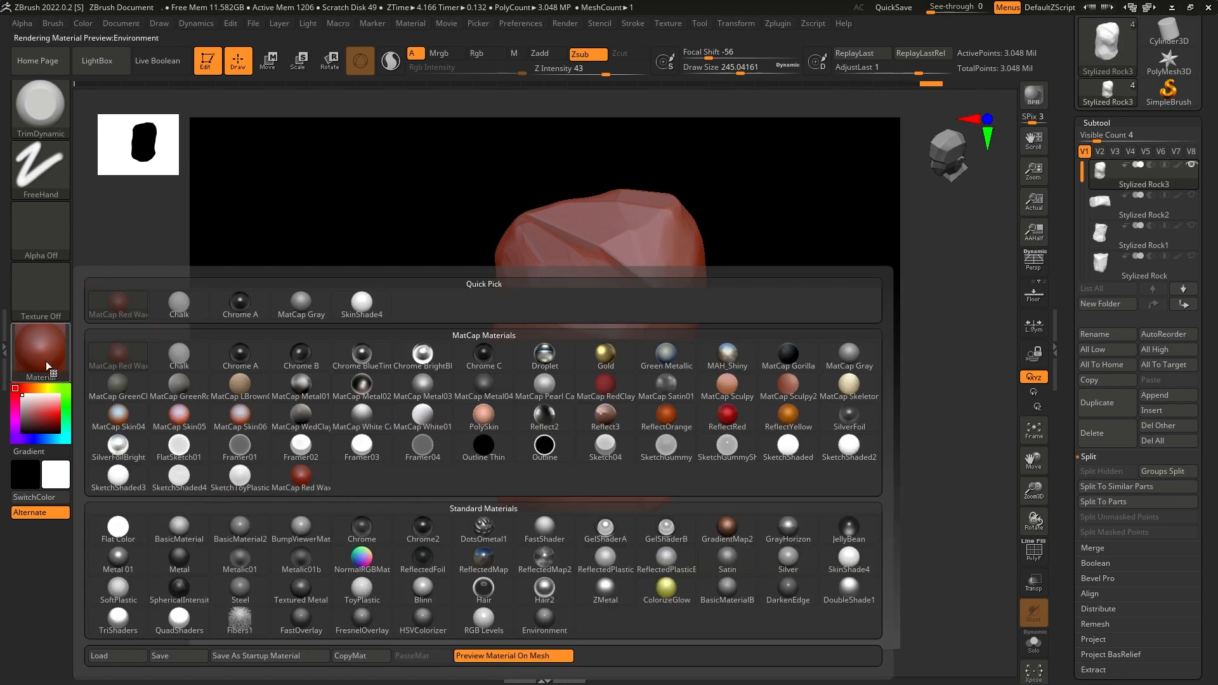
pyautogui.click(301, 306)
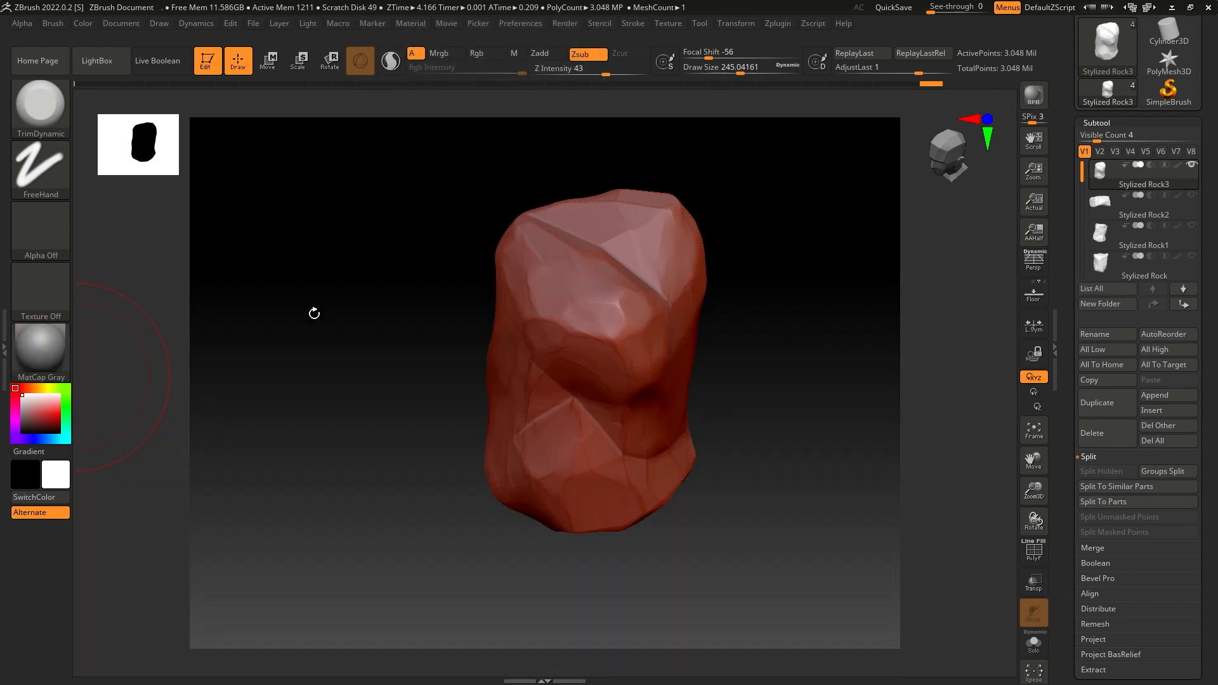
pyautogui.moveTo(457, 404); pyautogui.dragTo(695, 338)
pyautogui.moveTo(515, 266)
pyautogui.mouseDown()
pyautogui.moveTo(527, 269)
pyautogui.moveTo(524, 231)
pyautogui.mouseUp()
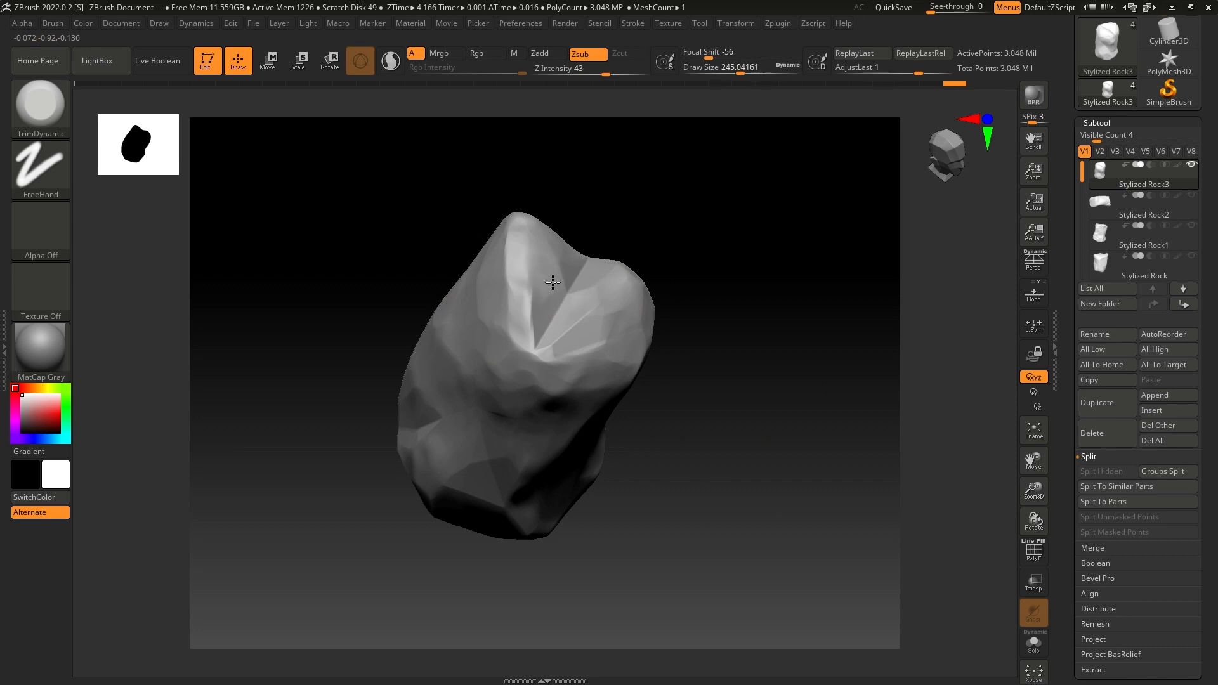
# - Flatten the V-shaped notch between the two peaks and the ridges across the rock's top with TrimDynamic
pyautogui.moveTo(553, 282)
pyautogui.mouseDown()
pyautogui.moveTo(517, 329)
pyautogui.moveTo(545, 330)
pyautogui.moveTo(568, 297)
pyautogui.moveTo(585, 313)
pyautogui.mouseUp()
pyautogui.moveTo(730, 231)
pyautogui.mouseDown()
pyautogui.moveTo(660, 241)
pyautogui.moveTo(625, 264)
pyautogui.moveTo(649, 258)
pyautogui.mouseUp()
pyautogui.moveTo(683, 219); pyautogui.dragTo(591, 268)
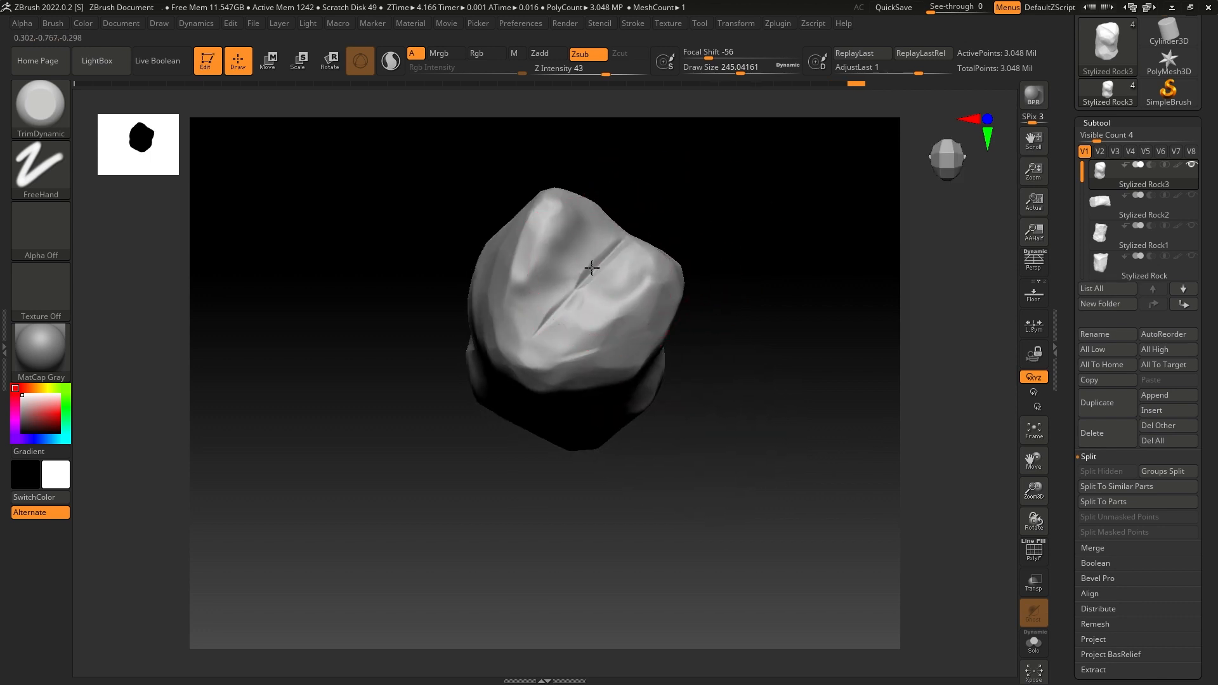
pyautogui.moveTo(618, 311); pyautogui.dragTo(623, 311)
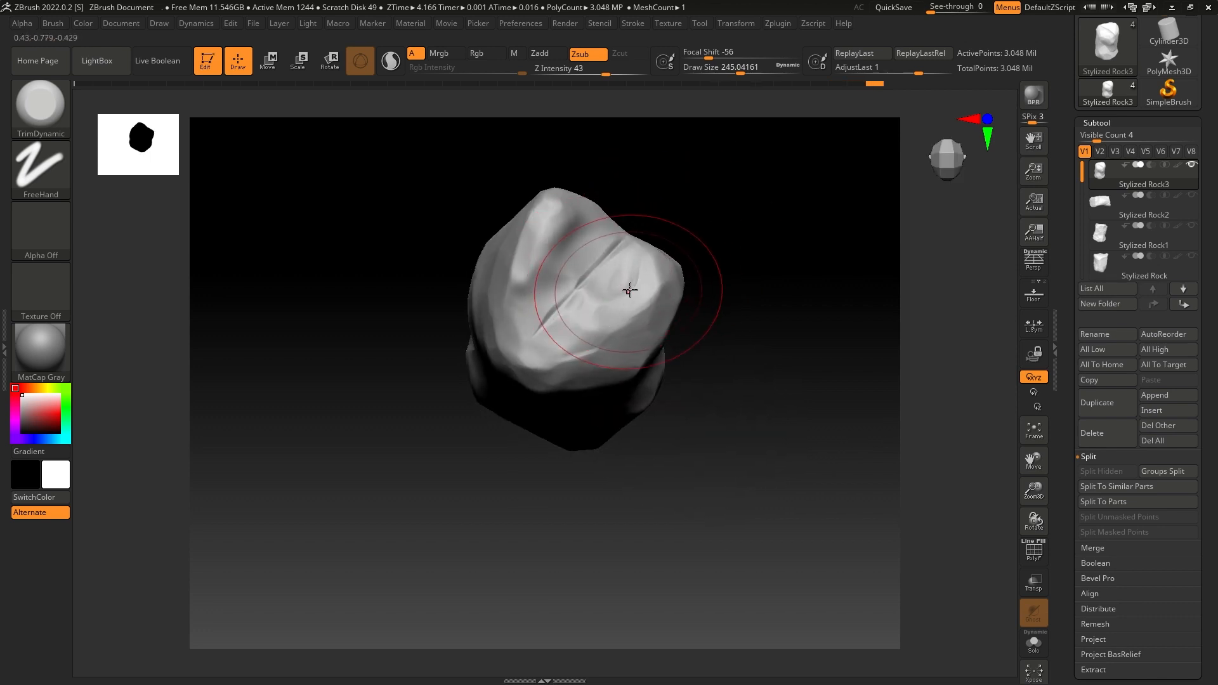
pyautogui.moveTo(610, 257)
pyautogui.mouseDown()
pyautogui.moveTo(628, 285)
pyautogui.moveTo(573, 325)
pyautogui.moveTo(589, 311)
pyautogui.mouseUp()
pyautogui.moveTo(688, 235)
pyautogui.mouseDown()
pyautogui.moveTo(739, 193)
pyautogui.moveTo(670, 265)
pyautogui.moveTo(727, 270)
pyautogui.mouseUp()
pyautogui.keyDown('shift'); pyautogui.moveTo(648, 251); pyautogui.dragTo(630, 255); pyautogui.keyUp('shift')
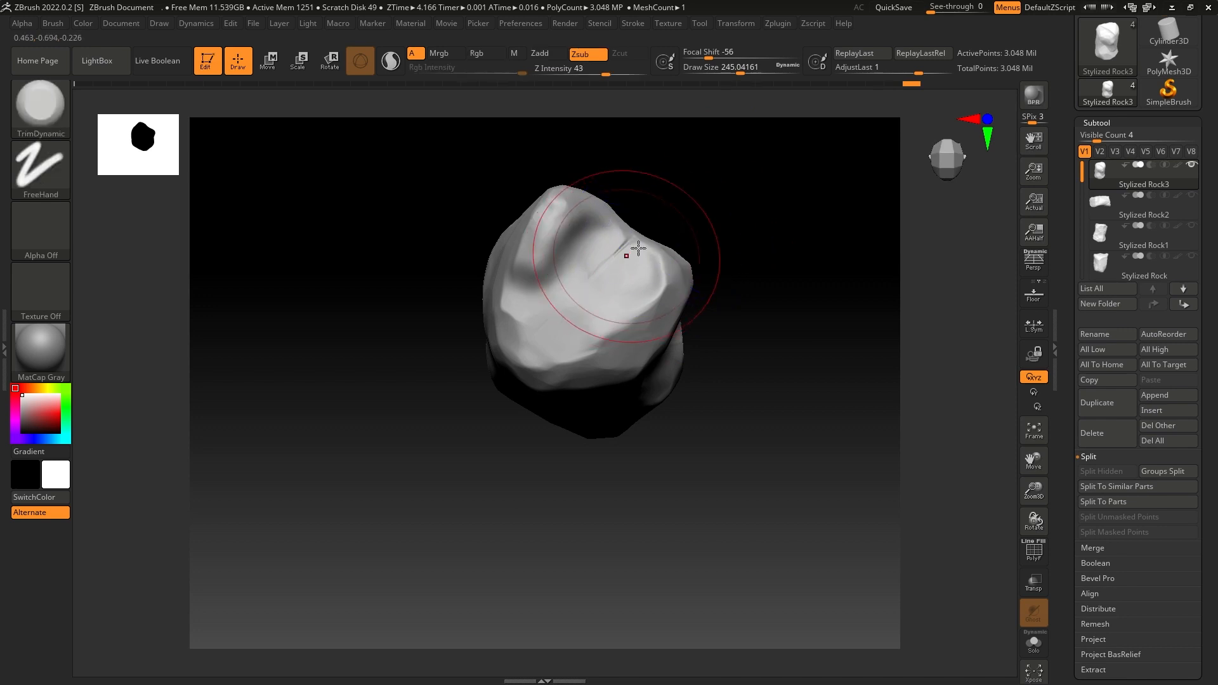
# - Smooth out the thin crease left on the rock's top and trim the surface around it
pyautogui.keyDown('shift'); pyautogui.moveTo(687, 217); pyautogui.dragTo(674, 232); pyautogui.keyUp('shift')
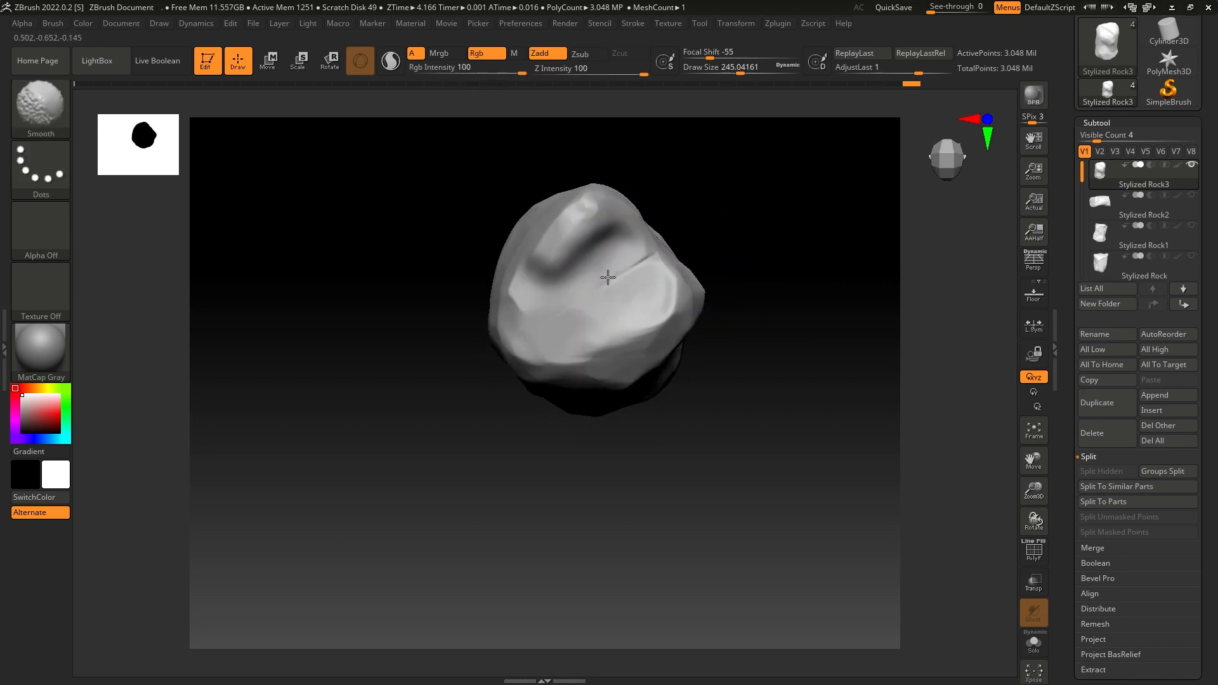
pyautogui.keyDown('shift'); pyautogui.moveTo(608, 277); pyautogui.dragTo(648, 258); pyautogui.keyUp('shift')
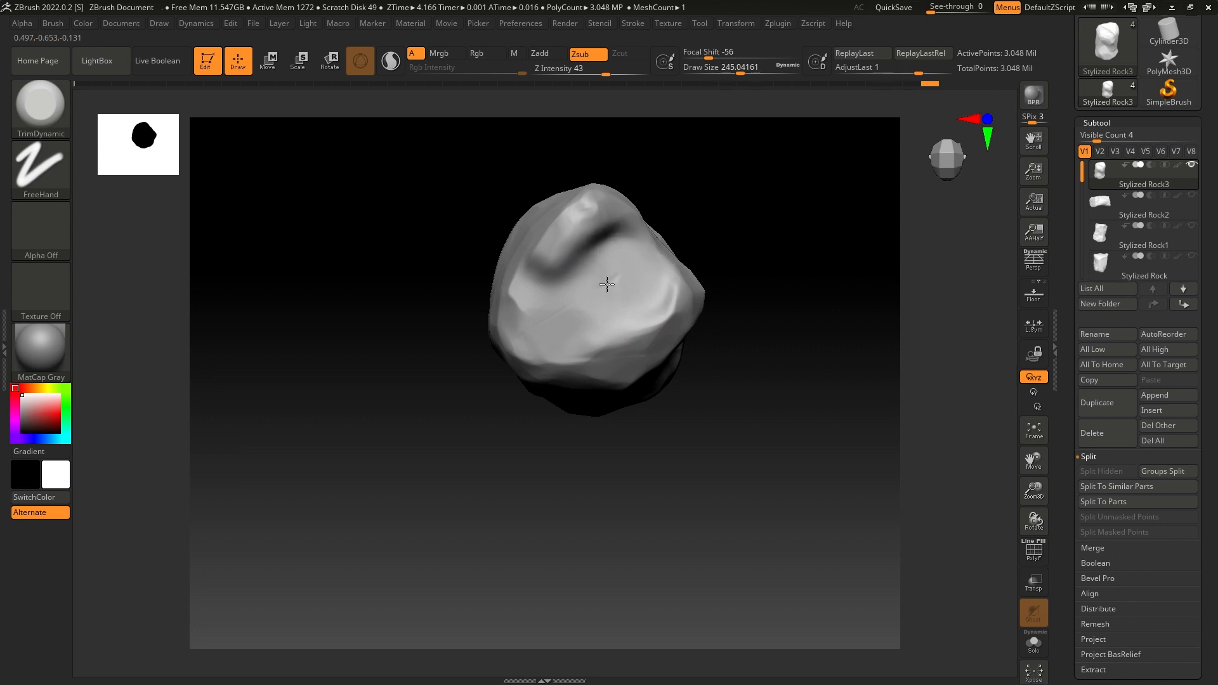
pyautogui.moveTo(725, 242); pyautogui.dragTo(685, 223)
pyautogui.moveTo(680, 173); pyautogui.dragTo(642, 247)
pyautogui.moveTo(688, 209); pyautogui.dragTo(700, 125)
# - Trim the pointed triangular ridge on the rock's side and the hard edges running down to its base
pyautogui.moveTo(764, 280); pyautogui.dragTo(718, 272)
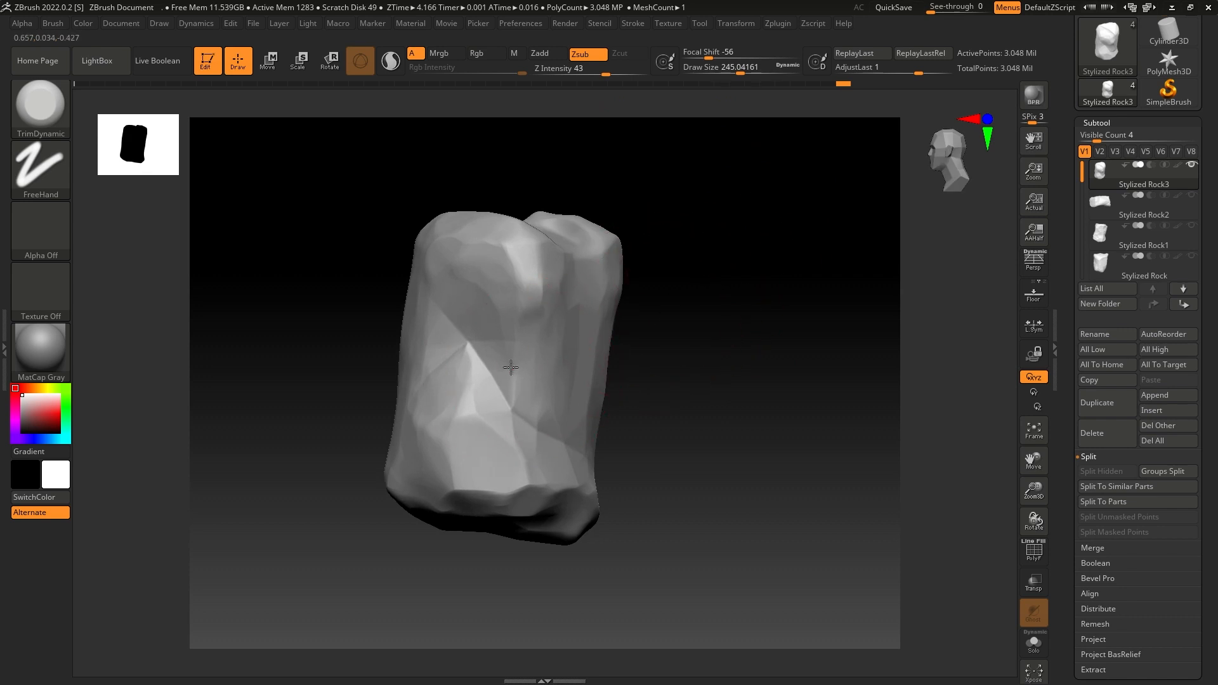
pyautogui.moveTo(457, 354); pyautogui.dragTo(508, 398)
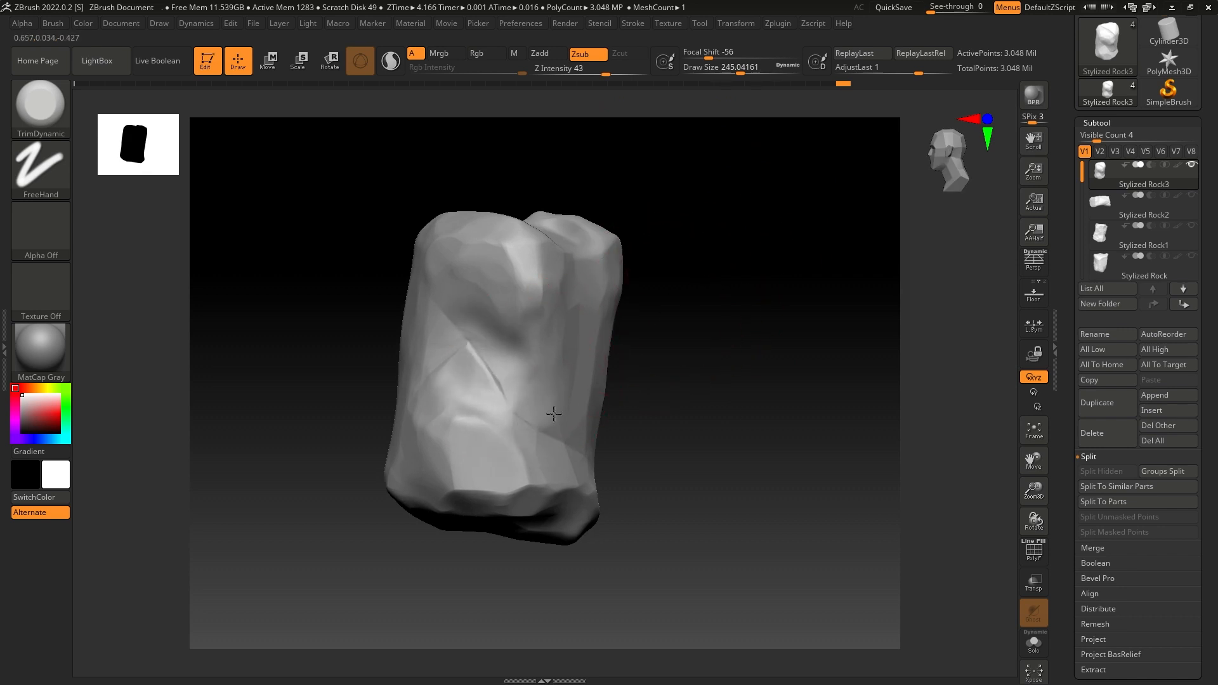
pyautogui.moveTo(613, 437); pyautogui.dragTo(606, 397)
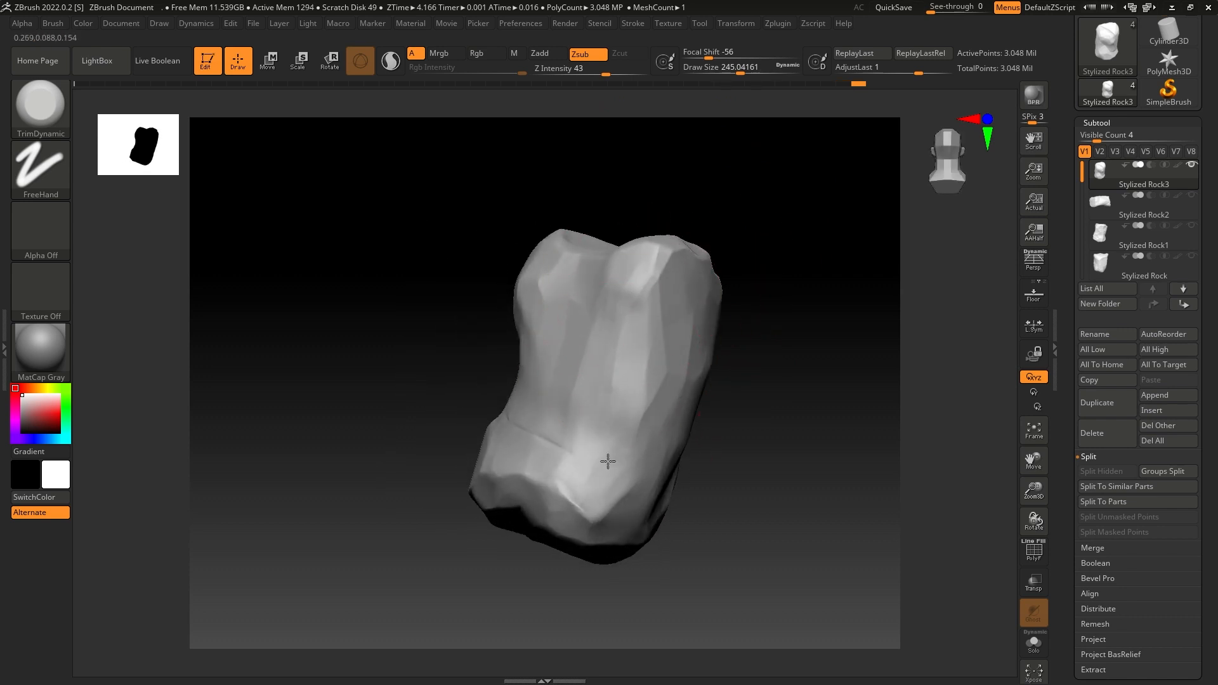
pyautogui.moveTo(723, 324)
pyautogui.mouseDown()
pyautogui.moveTo(786, 283)
pyautogui.moveTo(686, 346)
pyautogui.mouseUp()
pyautogui.moveTo(707, 372); pyautogui.dragTo(730, 376)
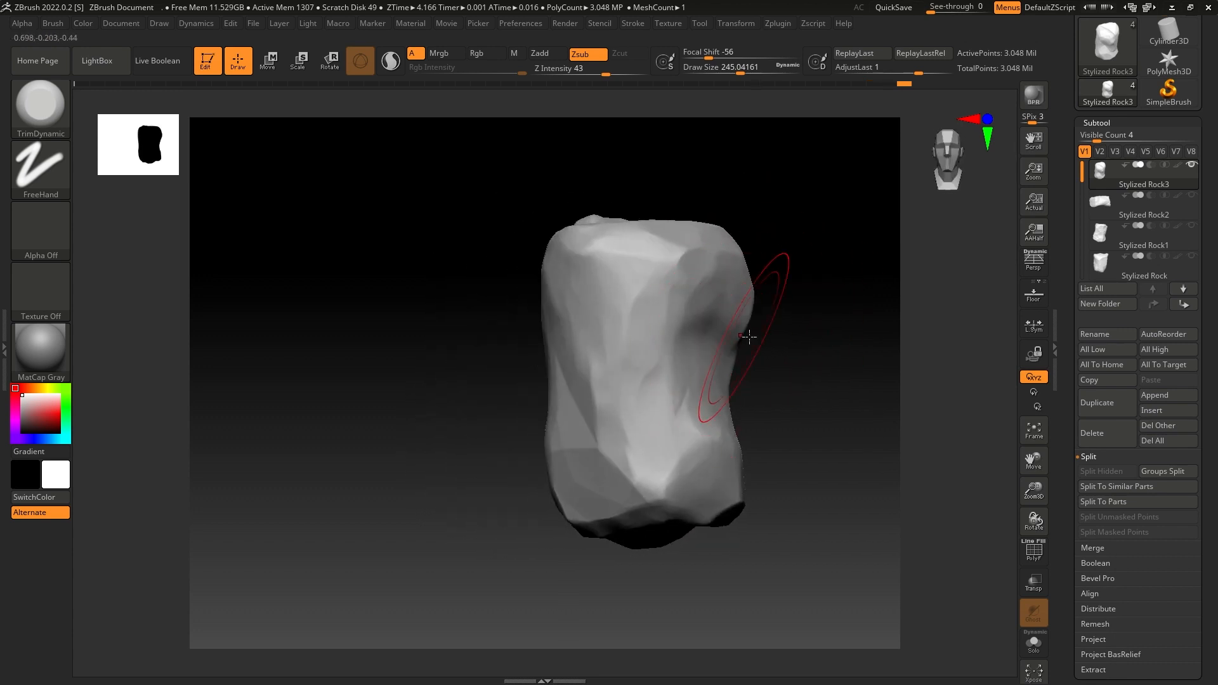
# - Shave down the long vertical ridges and remaining flat facets on the rock's broad faces
pyautogui.moveTo(761, 337); pyautogui.dragTo(802, 341)
pyautogui.moveTo(672, 381)
pyautogui.mouseDown()
pyautogui.moveTo(614, 433)
pyautogui.moveTo(533, 449)
pyautogui.mouseUp()
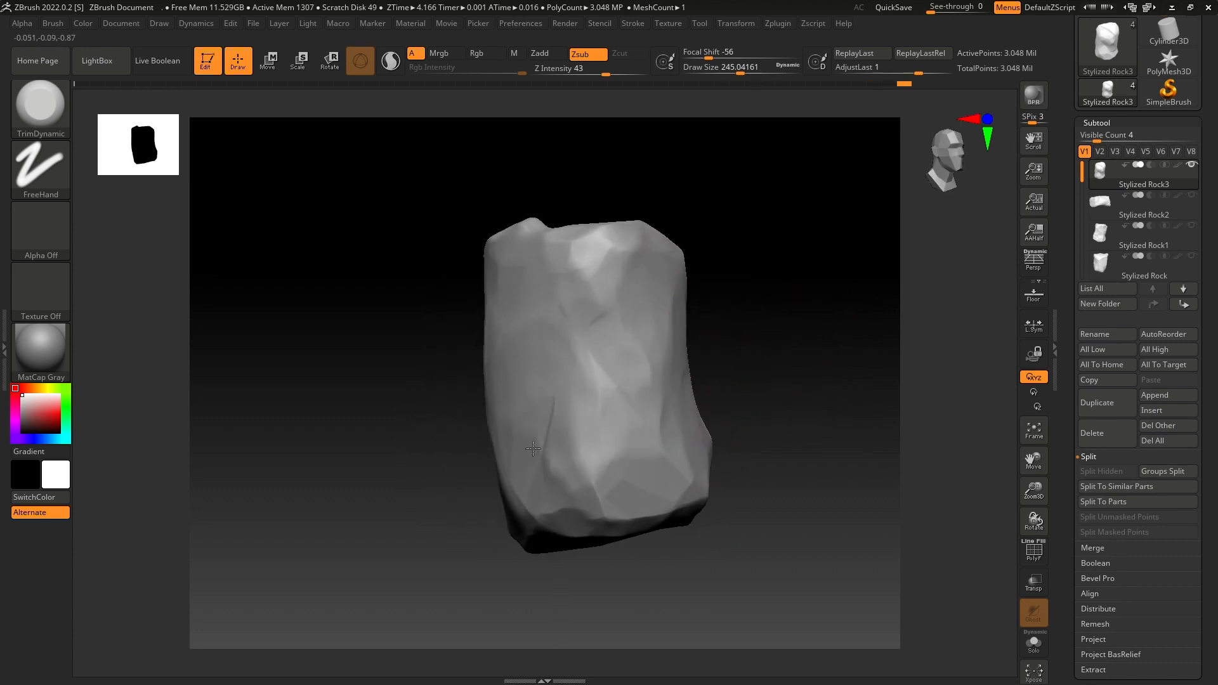
pyautogui.moveTo(697, 311); pyautogui.dragTo(748, 273)
pyautogui.moveTo(753, 315)
pyautogui.mouseDown()
pyautogui.moveTo(767, 340)
pyautogui.moveTo(854, 326)
pyautogui.moveTo(745, 361)
pyautogui.moveTo(676, 359)
pyautogui.mouseUp()
pyautogui.press('shift')
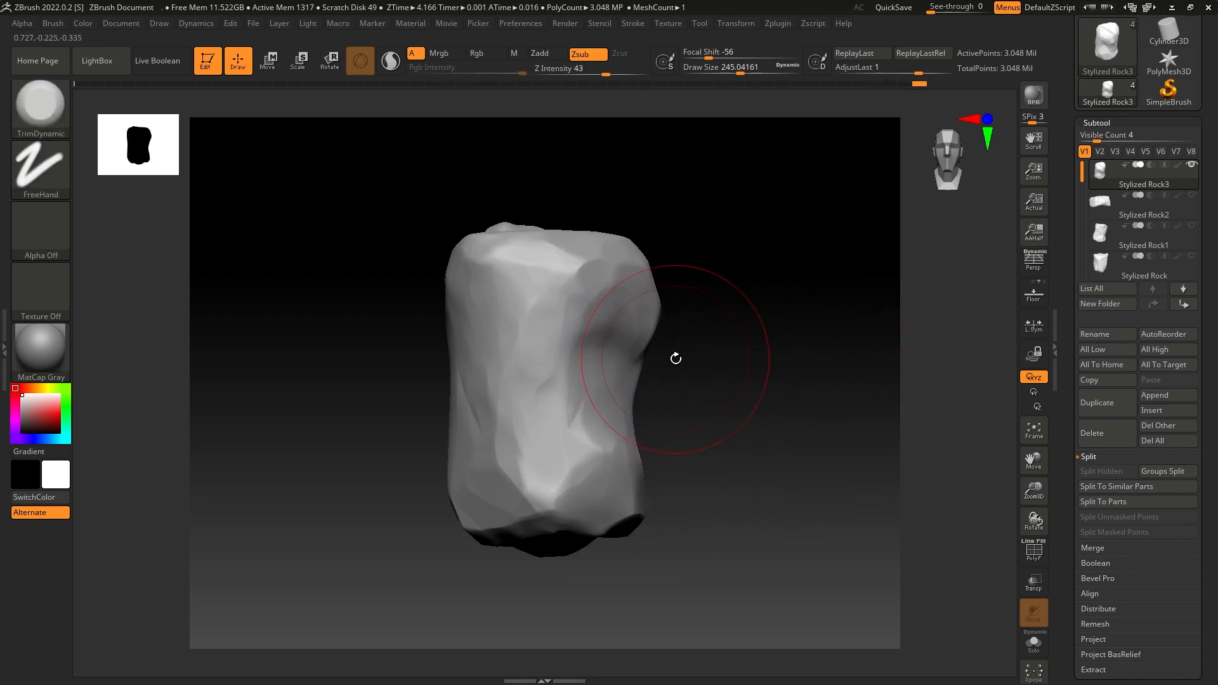
# - Load the Orb_Slash04 brush from the Orb Brush folder in LightBox and stamp slashes on the rock's lower faces
pyautogui.click(94, 60)
pyautogui.click(172, 100)
pyautogui.click(225, 100)
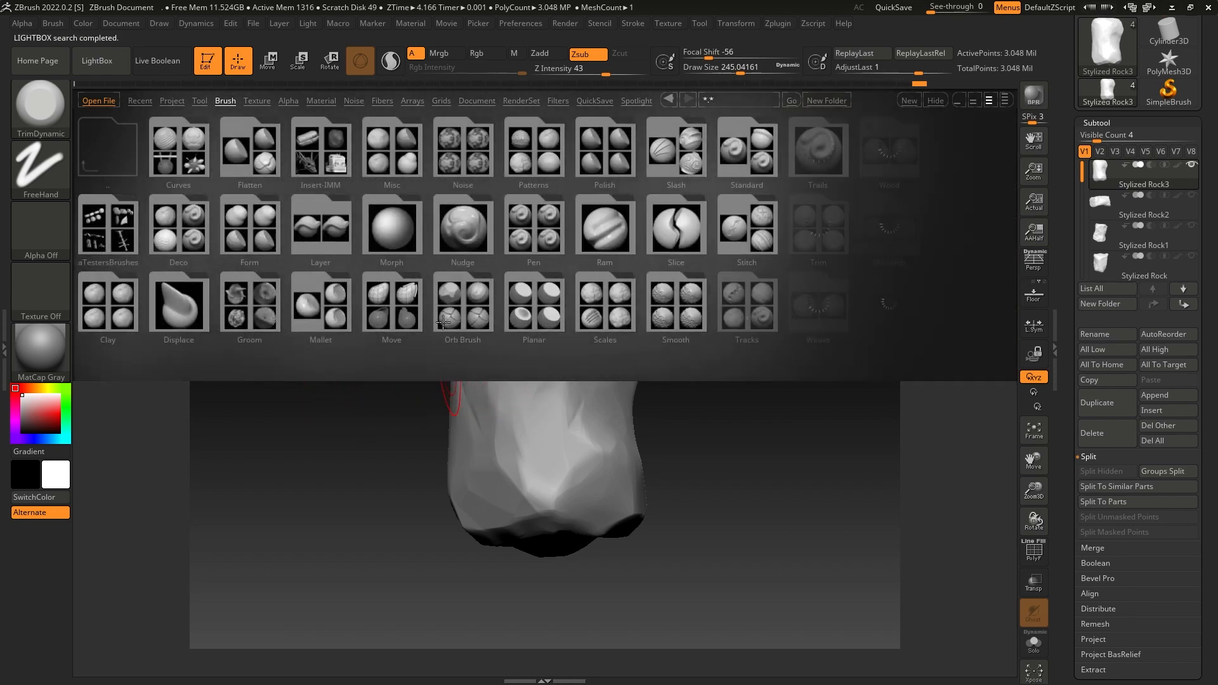
pyautogui.click(443, 322)
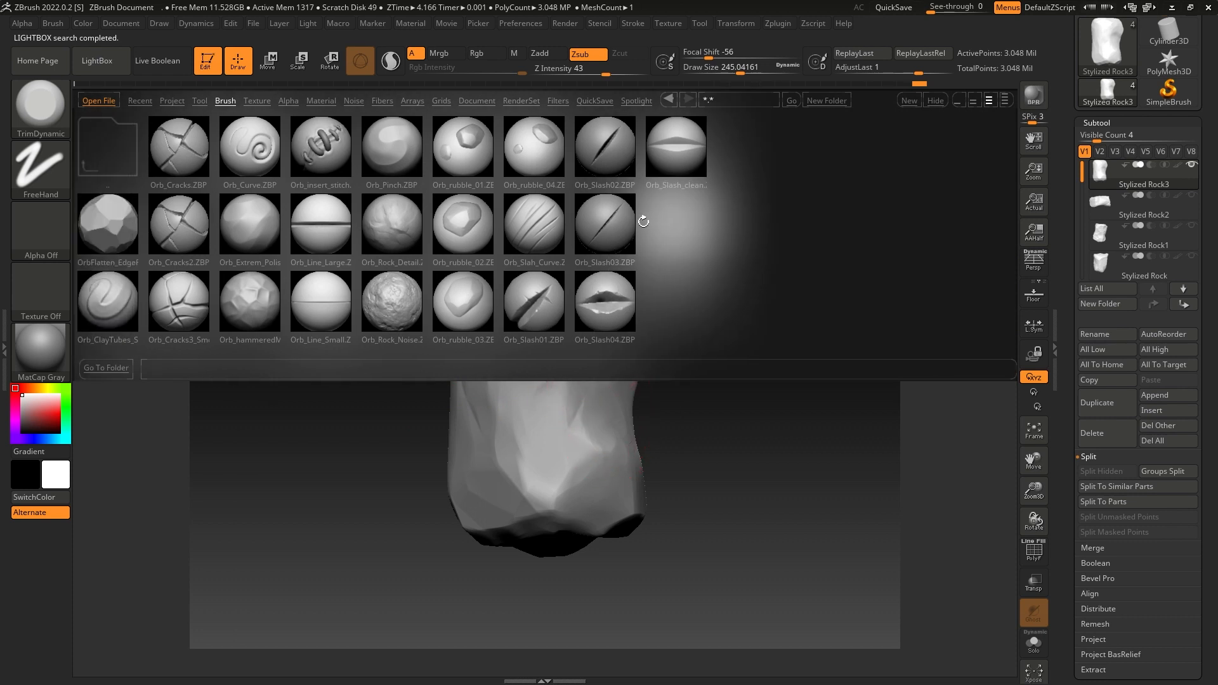
pyautogui.doubleClick(601, 307)
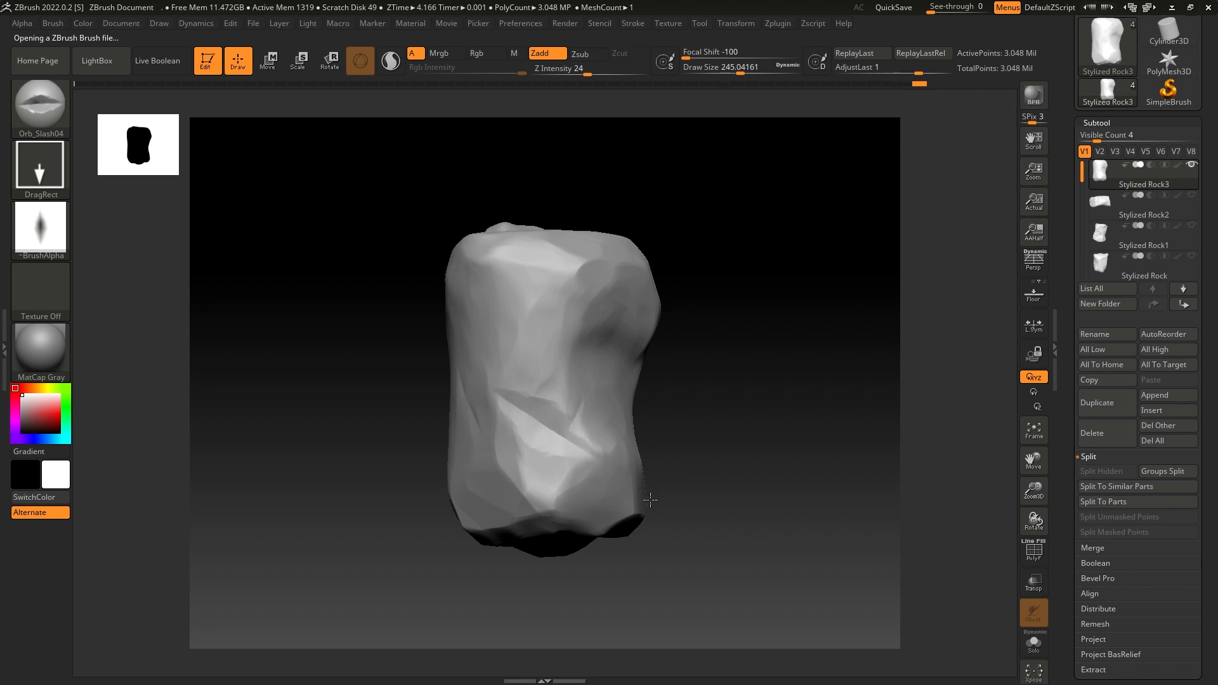
pyautogui.moveTo(755, 397)
pyautogui.mouseDown()
pyautogui.moveTo(653, 381)
pyautogui.moveTo(810, 422)
pyautogui.moveTo(703, 458)
pyautogui.moveTo(619, 340)
pyautogui.moveTo(791, 250)
pyautogui.moveTo(805, 266)
pyautogui.moveTo(734, 277)
pyautogui.moveTo(751, 291)
pyautogui.moveTo(753, 278)
pyautogui.mouseUp()
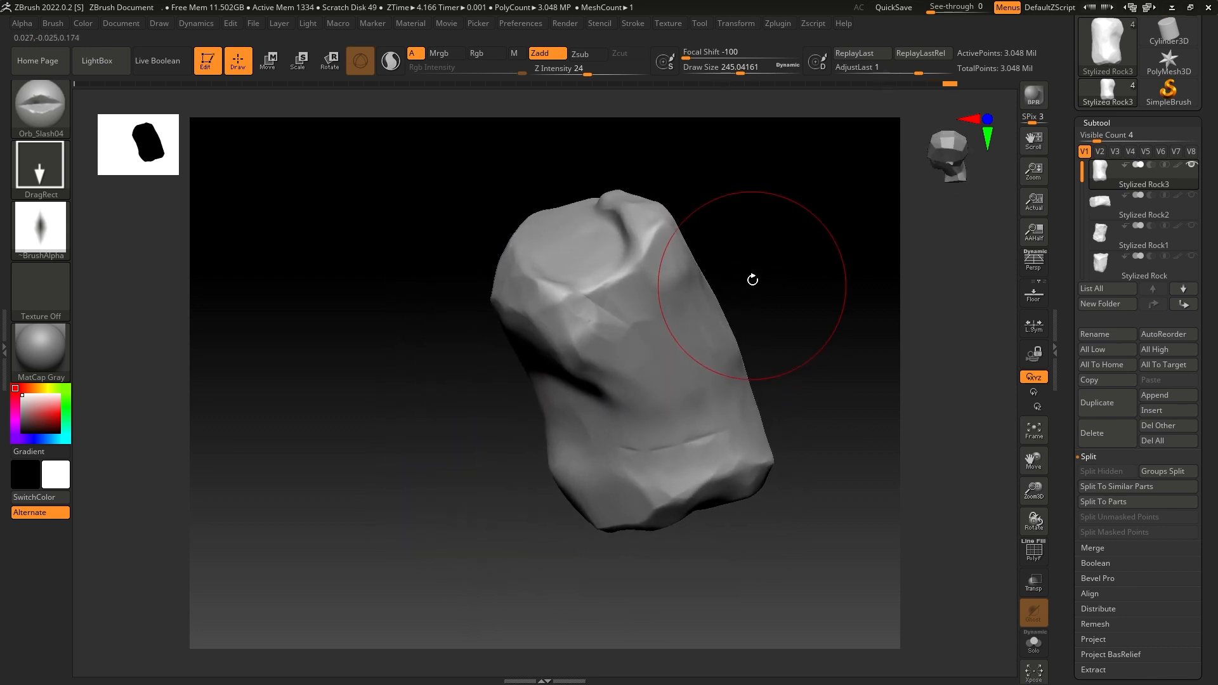
# - Set Z Intensity to 41 and stamp slashes below the top rim and diagonally across the lower part of another face
pyautogui.moveTo(605, 74); pyautogui.dragTo(606, 75)
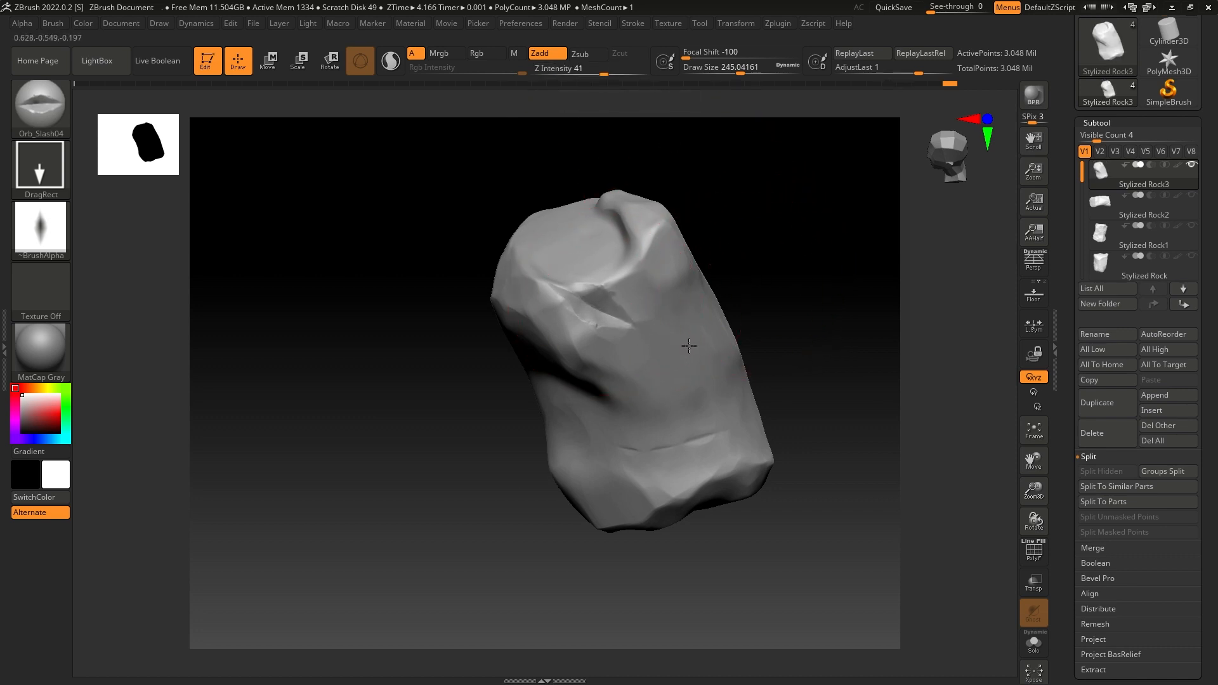
pyautogui.moveTo(721, 349)
pyautogui.mouseDown()
pyautogui.moveTo(816, 253)
pyautogui.moveTo(775, 275)
pyautogui.moveTo(775, 356)
pyautogui.mouseUp()
pyautogui.moveTo(652, 443); pyautogui.dragTo(594, 534)
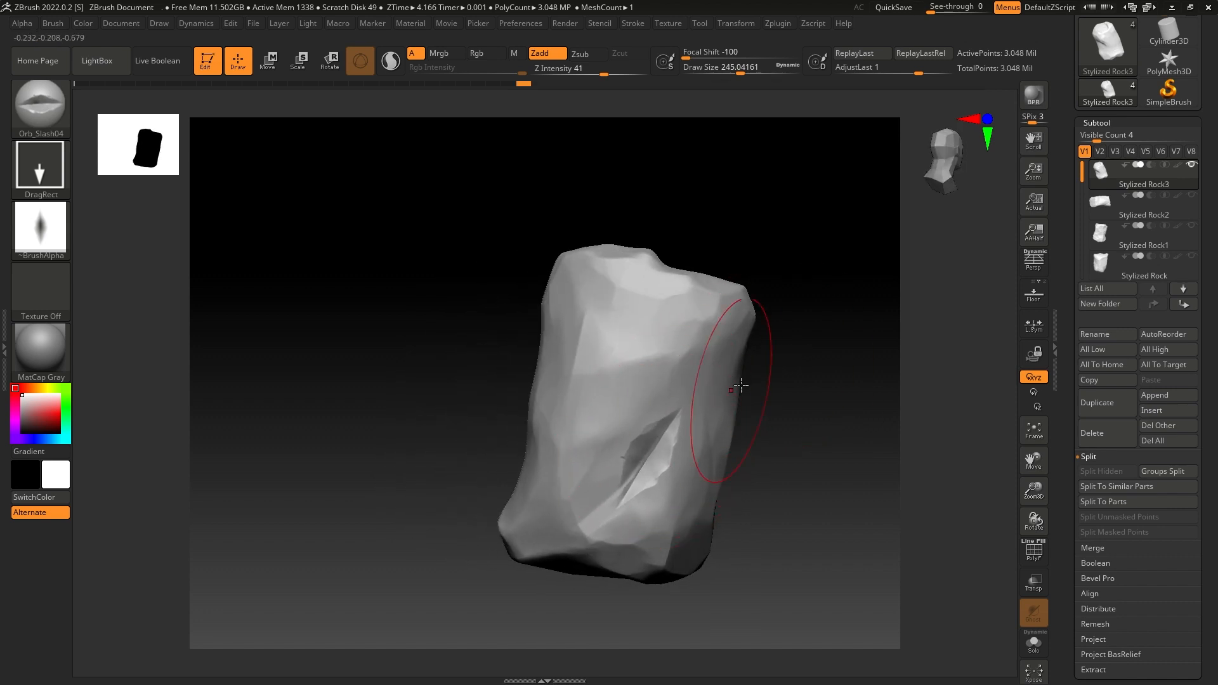
pyautogui.moveTo(734, 380); pyautogui.dragTo(694, 351)
# - Switch back to TrimDynamic with Draw Size about 108 and Focal Shift -67
pyautogui.click(18, 113)
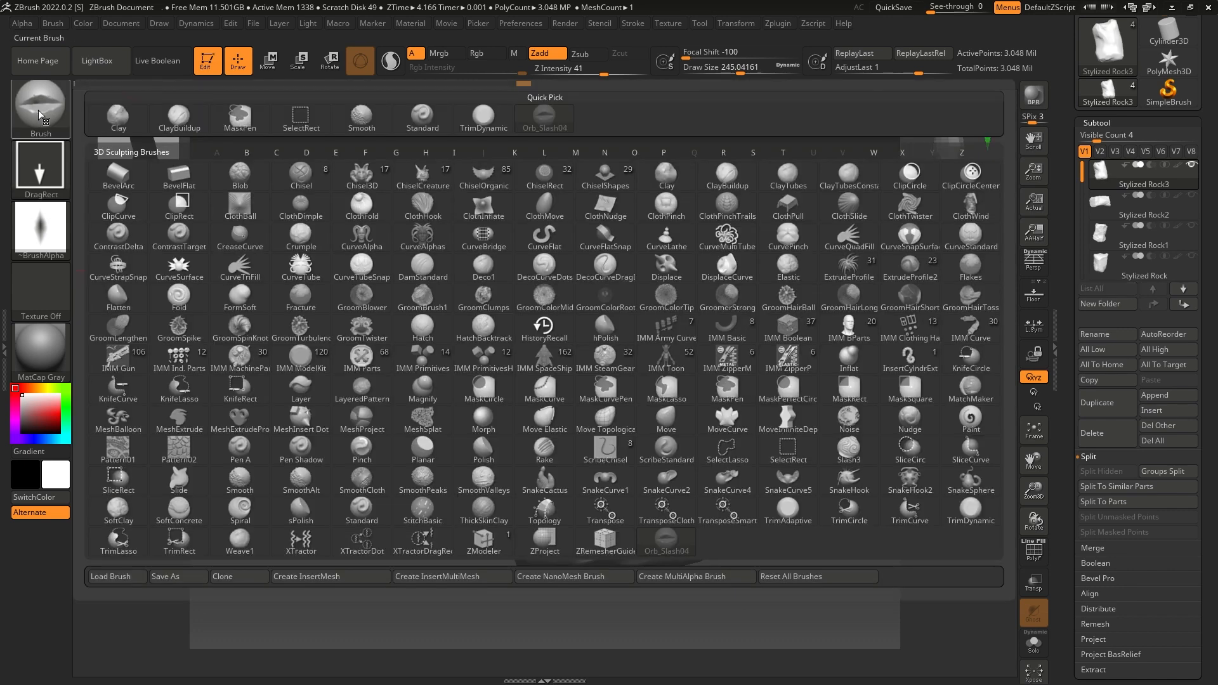
pyautogui.click(479, 123)
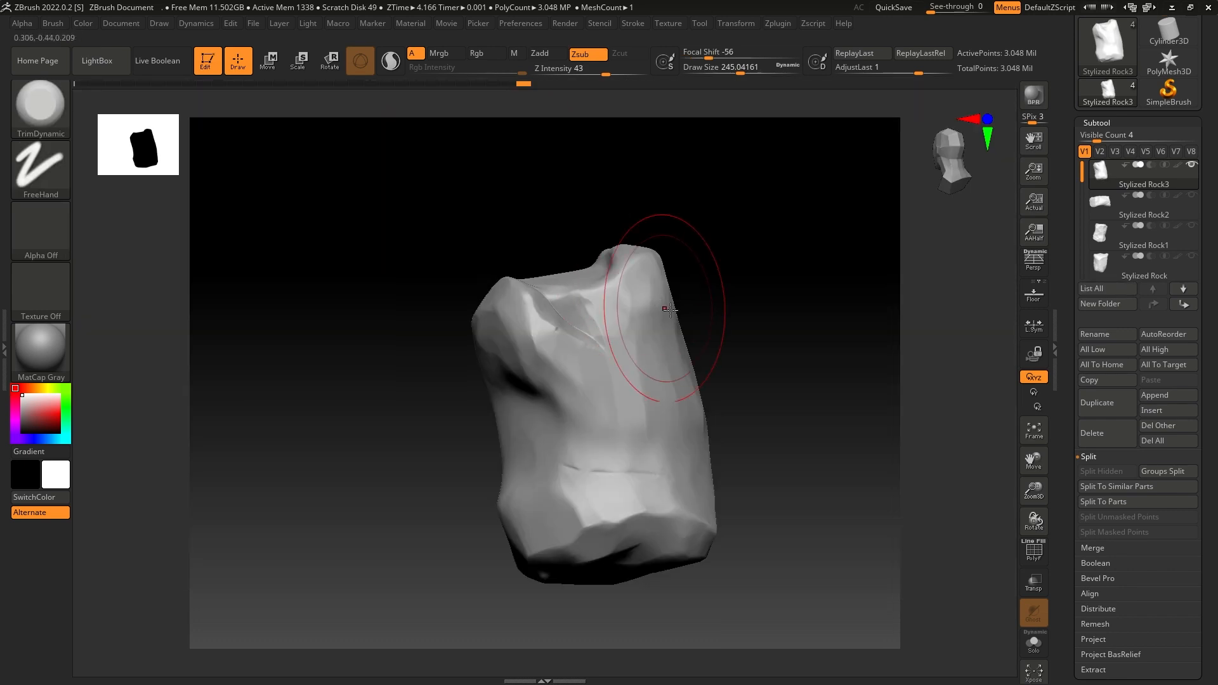
pyautogui.moveTo(741, 74); pyautogui.dragTo(705, 59)
pyautogui.moveTo(720, 295)
pyautogui.mouseDown()
pyautogui.moveTo(786, 362)
pyautogui.moveTo(781, 349)
pyautogui.mouseUp()
pyautogui.moveTo(726, 70); pyautogui.dragTo(714, 71)
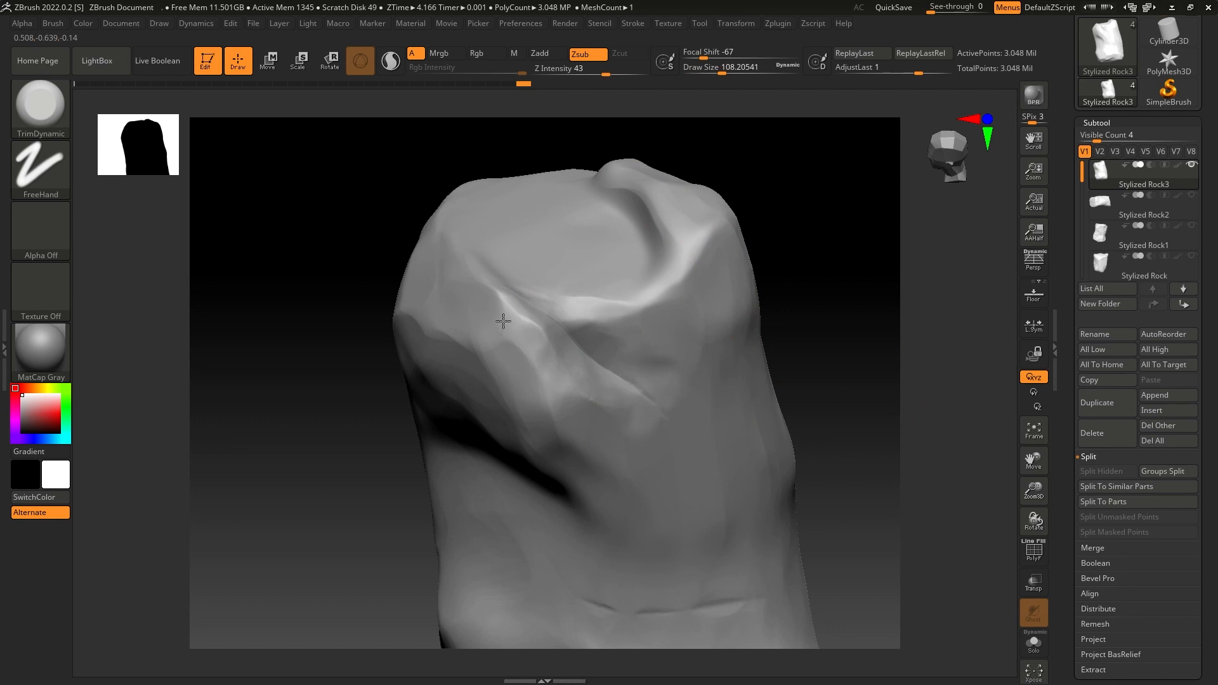
# - Trim the edges of the slash beneath the rock's top rim to blend it into the surrounding surface
pyautogui.moveTo(561, 352); pyautogui.dragTo(618, 368)
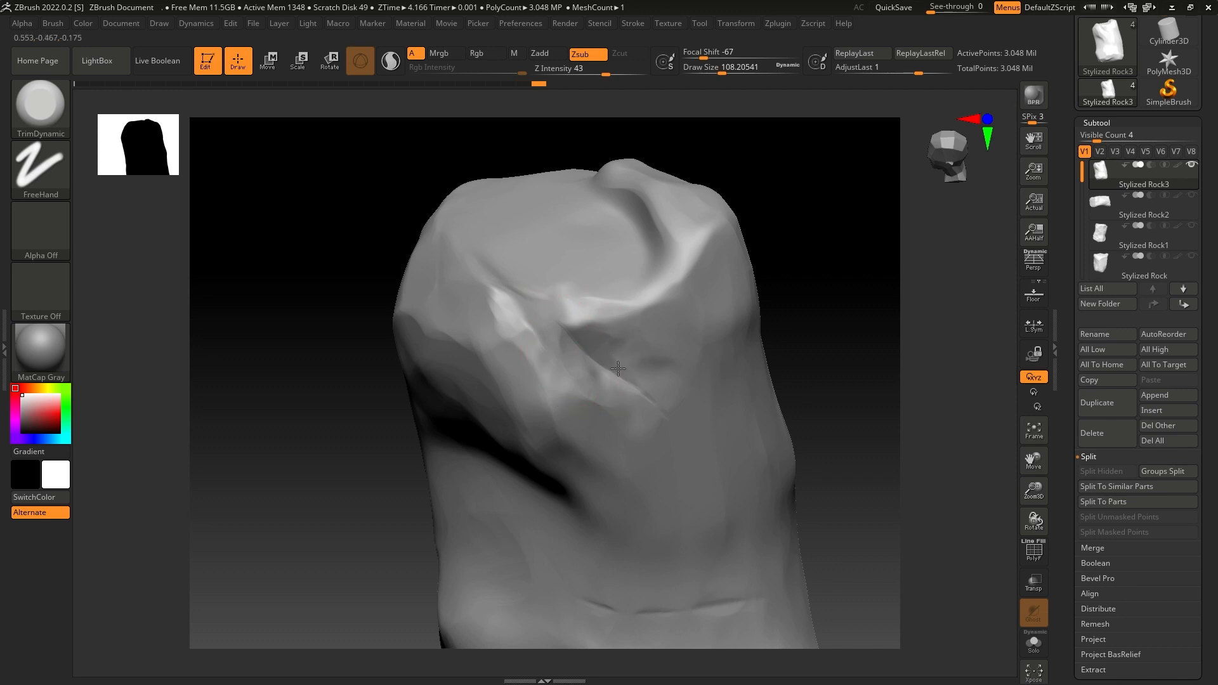
pyautogui.moveTo(781, 267)
pyautogui.mouseDown()
pyautogui.moveTo(780, 223)
pyautogui.moveTo(795, 249)
pyautogui.moveTo(777, 261)
pyautogui.moveTo(834, 321)
pyautogui.moveTo(837, 373)
pyautogui.moveTo(832, 356)
pyautogui.moveTo(728, 304)
pyautogui.mouseUp()
pyautogui.press('f')
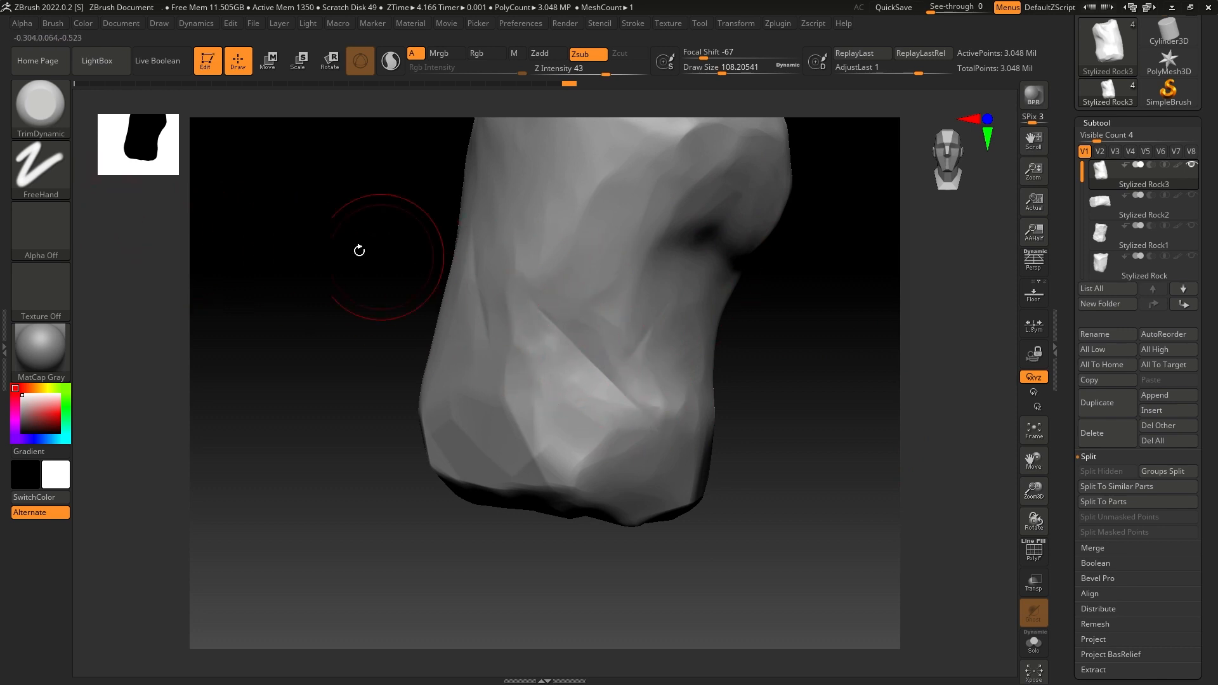
# - Assign Alpha 01 to TrimDynamic and soften the edge of the diagonal slash near the rock's base
pyautogui.click(45, 231)
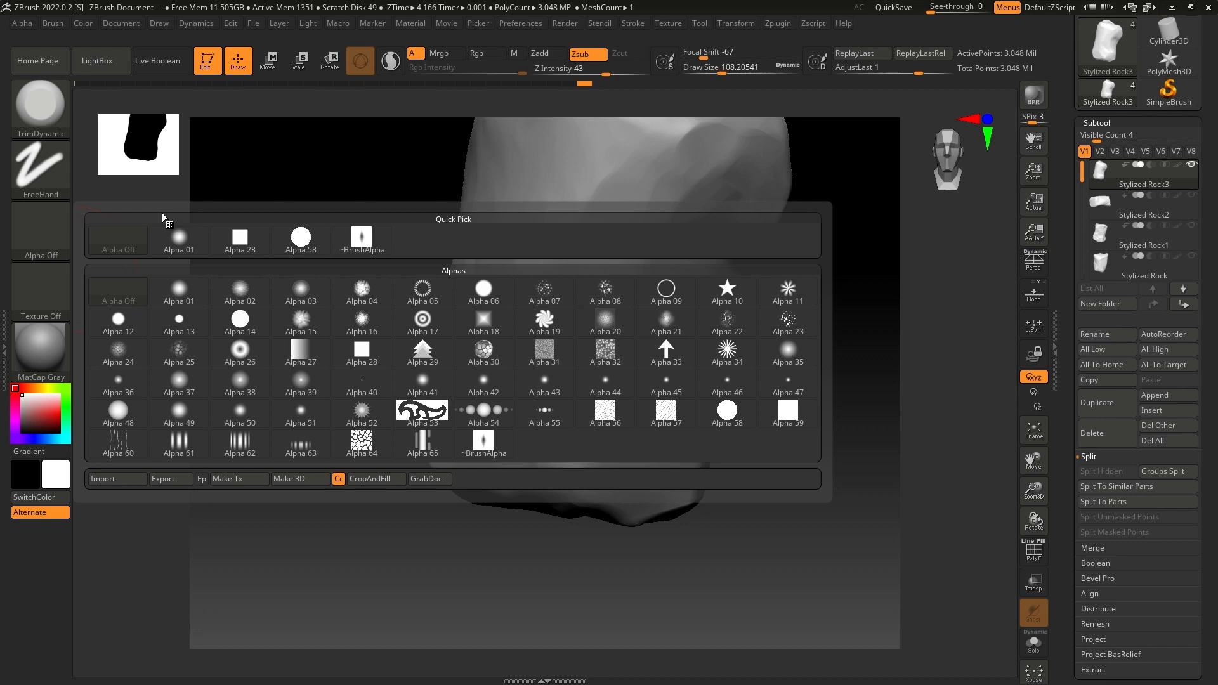
pyautogui.click(181, 247)
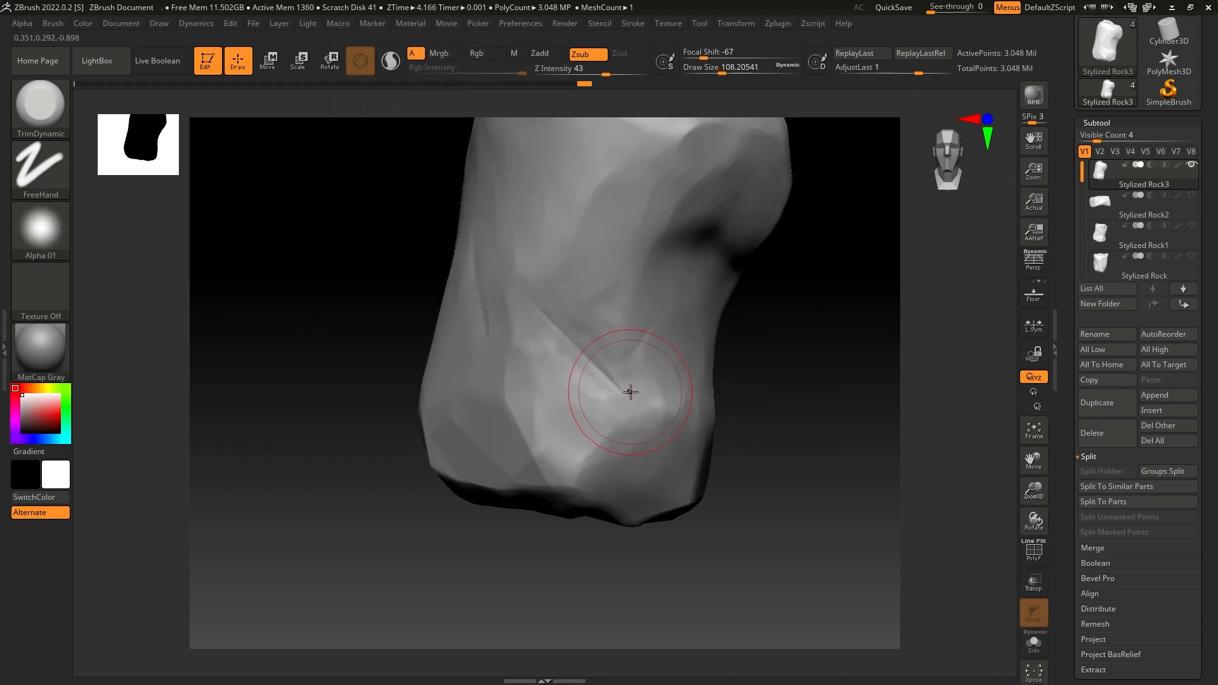
pyautogui.moveTo(732, 373)
pyautogui.mouseDown()
pyautogui.moveTo(698, 359)
pyautogui.moveTo(635, 366)
pyautogui.moveTo(661, 381)
pyautogui.mouseUp()
pyautogui.moveTo(470, 408)
pyautogui.keyDown('alt'); pyautogui.mouseDown()
pyautogui.moveTo(418, 378)
pyautogui.moveTo(403, 352)
pyautogui.mouseUp(); pyautogui.keyUp('alt')
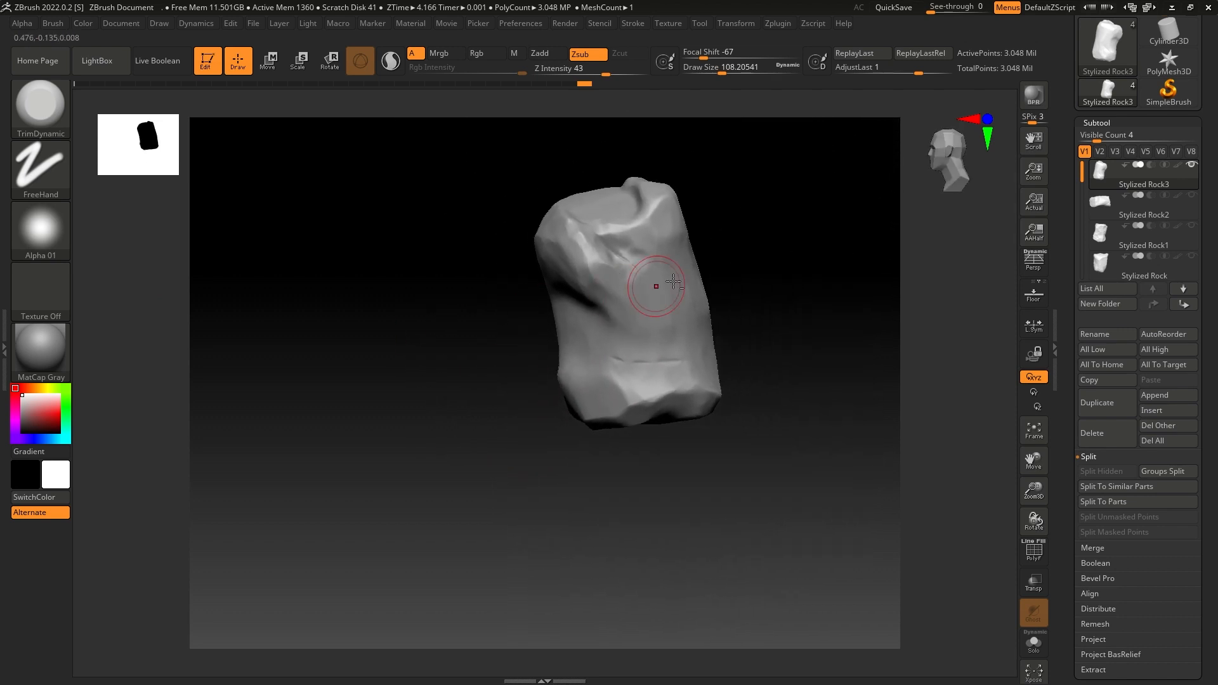
# - Trim the borders of the long slash on the rock's lower face and smooth its narrow central groove
pyautogui.moveTo(730, 295); pyautogui.dragTo(705, 371)
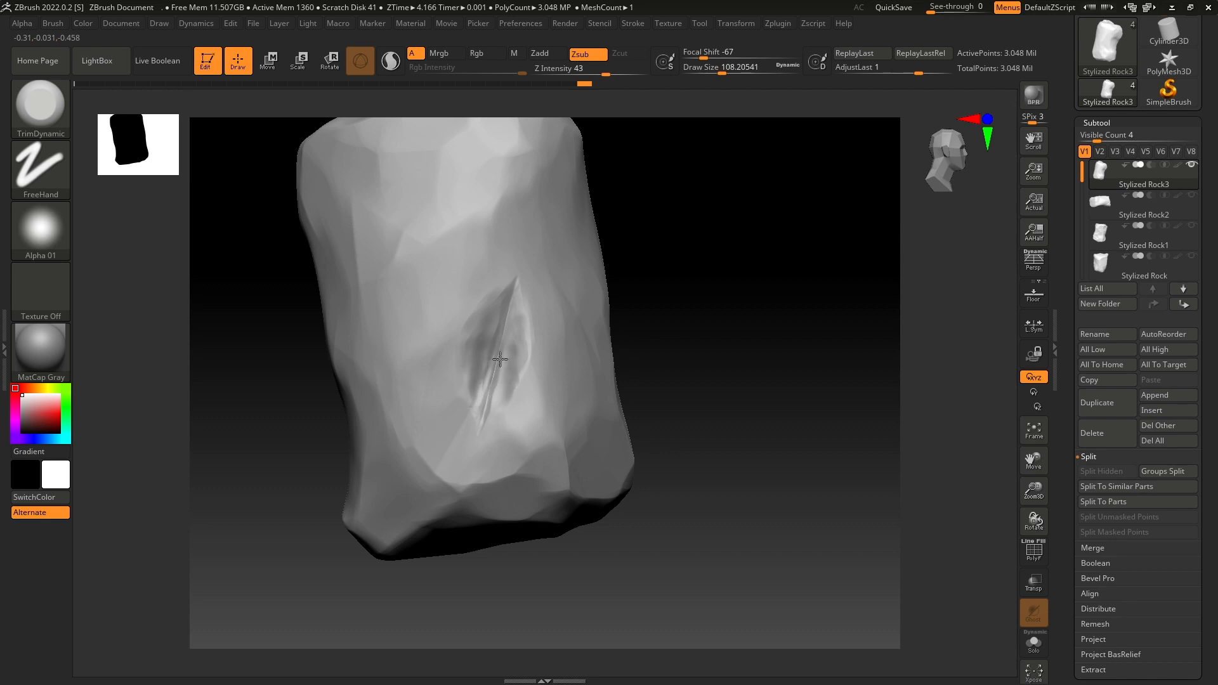
pyautogui.press('shift')
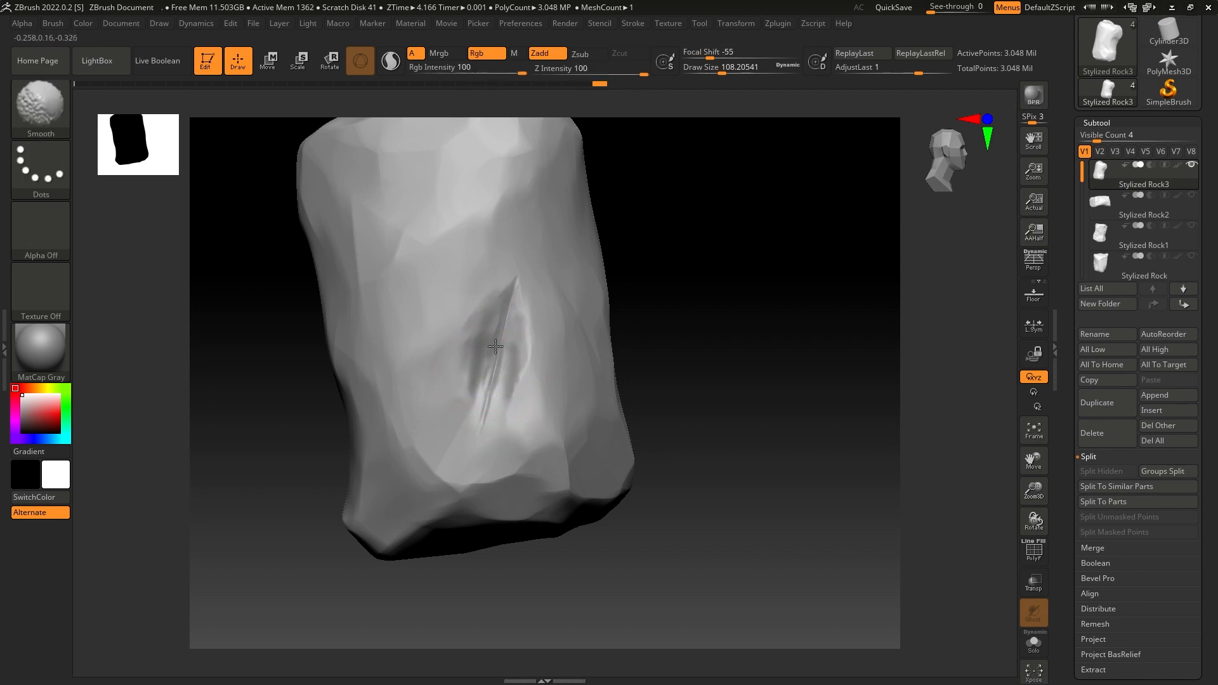
pyautogui.keyDown('shift'); pyautogui.moveTo(489, 378); pyautogui.dragTo(495, 370); pyautogui.keyUp('shift')
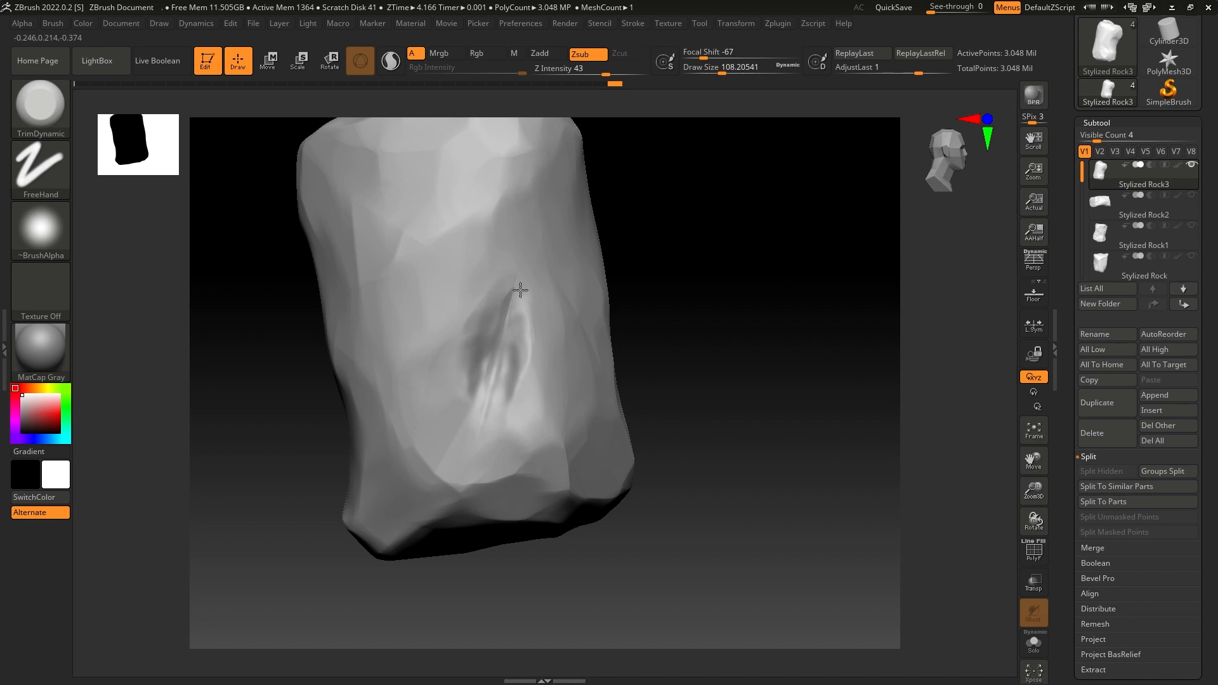
pyautogui.moveTo(653, 272)
pyautogui.mouseDown()
pyautogui.moveTo(669, 303)
pyautogui.moveTo(691, 283)
pyautogui.moveTo(719, 318)
pyautogui.moveTo(702, 318)
pyautogui.moveTo(672, 275)
pyautogui.moveTo(734, 293)
pyautogui.moveTo(738, 324)
pyautogui.moveTo(715, 340)
pyautogui.moveTo(710, 389)
pyautogui.moveTo(771, 399)
pyautogui.moveTo(720, 376)
pyautogui.moveTo(791, 396)
pyautogui.moveTo(864, 389)
pyautogui.mouseUp()
pyautogui.press('shift')
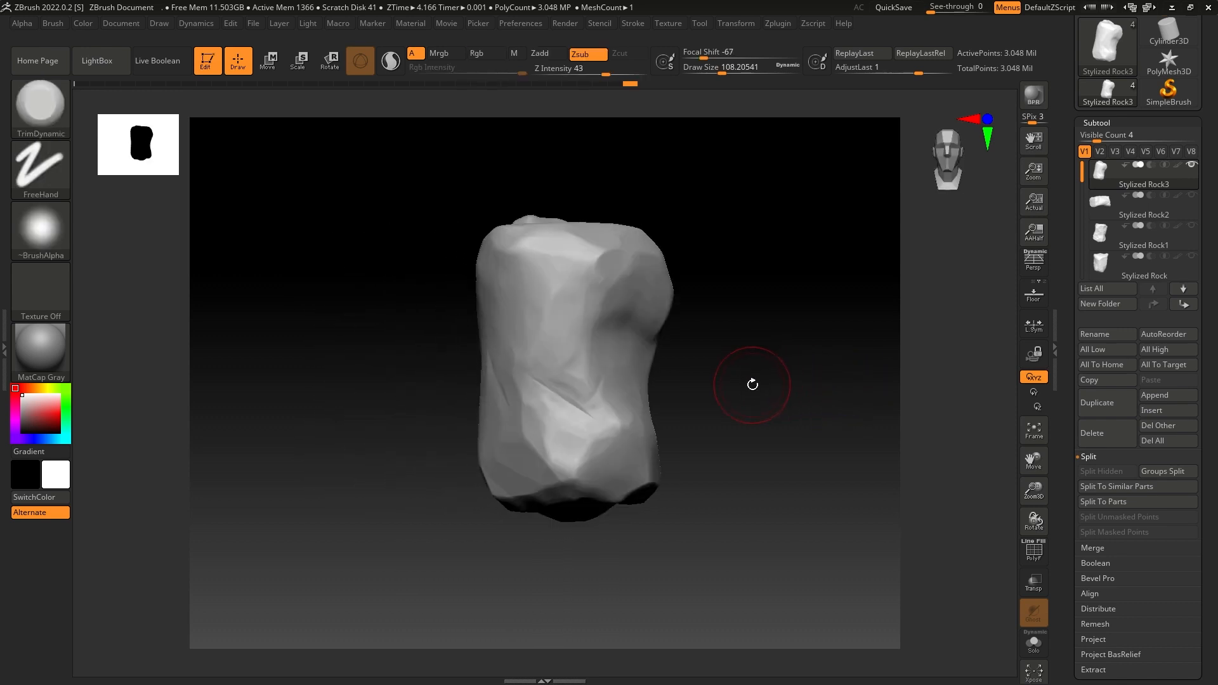
# - Add surface noise to the tall rock in NoiseMaker and set the Noise Scale to about 4.33
pyautogui.moveTo(740, 377); pyautogui.dragTo(712, 395)
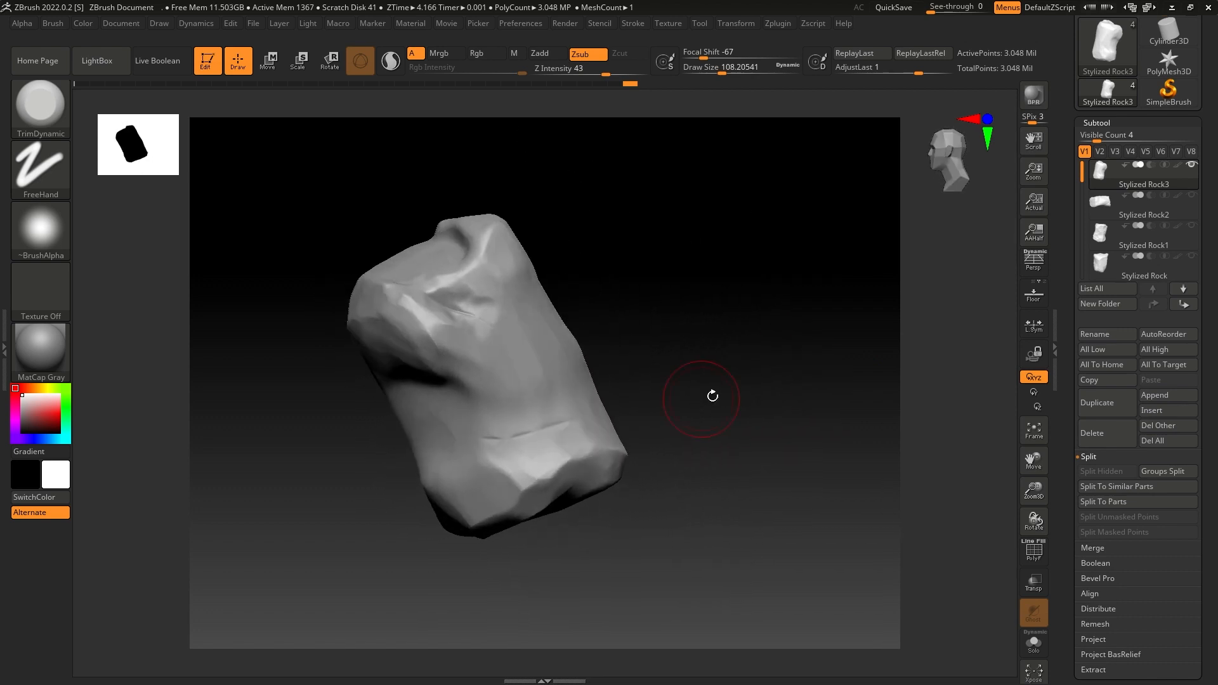
pyautogui.moveTo(470, 251); pyautogui.dragTo(804, 382)
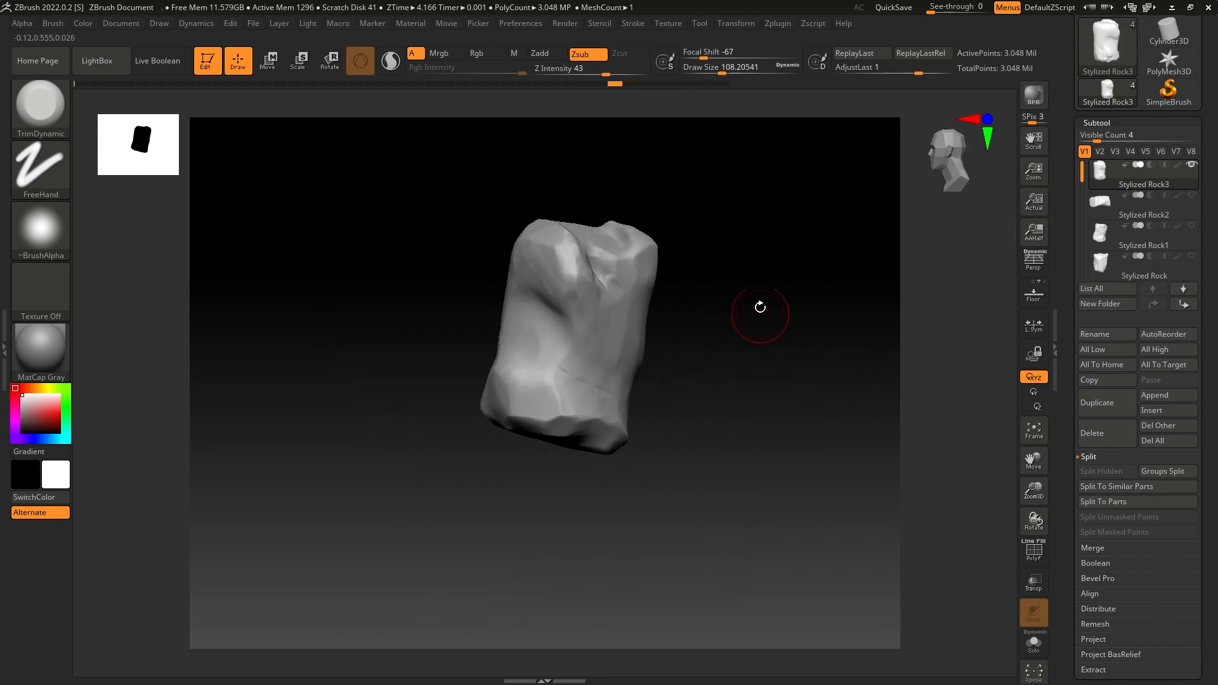
pyautogui.moveTo(726, 340)
pyautogui.mouseDown()
pyautogui.moveTo(734, 302)
pyautogui.moveTo(715, 337)
pyautogui.moveTo(727, 312)
pyautogui.moveTo(721, 337)
pyautogui.moveTo(736, 338)
pyautogui.mouseUp()
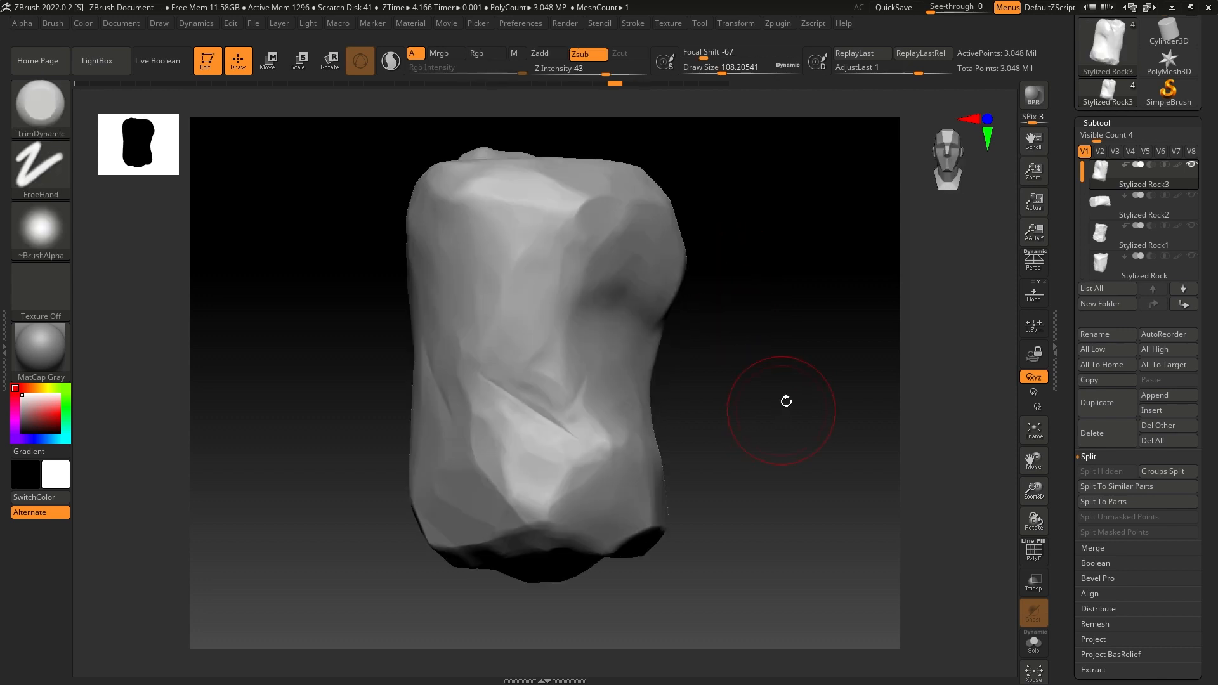
pyautogui.click(1190, 436)
pyautogui.scroll(-5, 1094, 400)
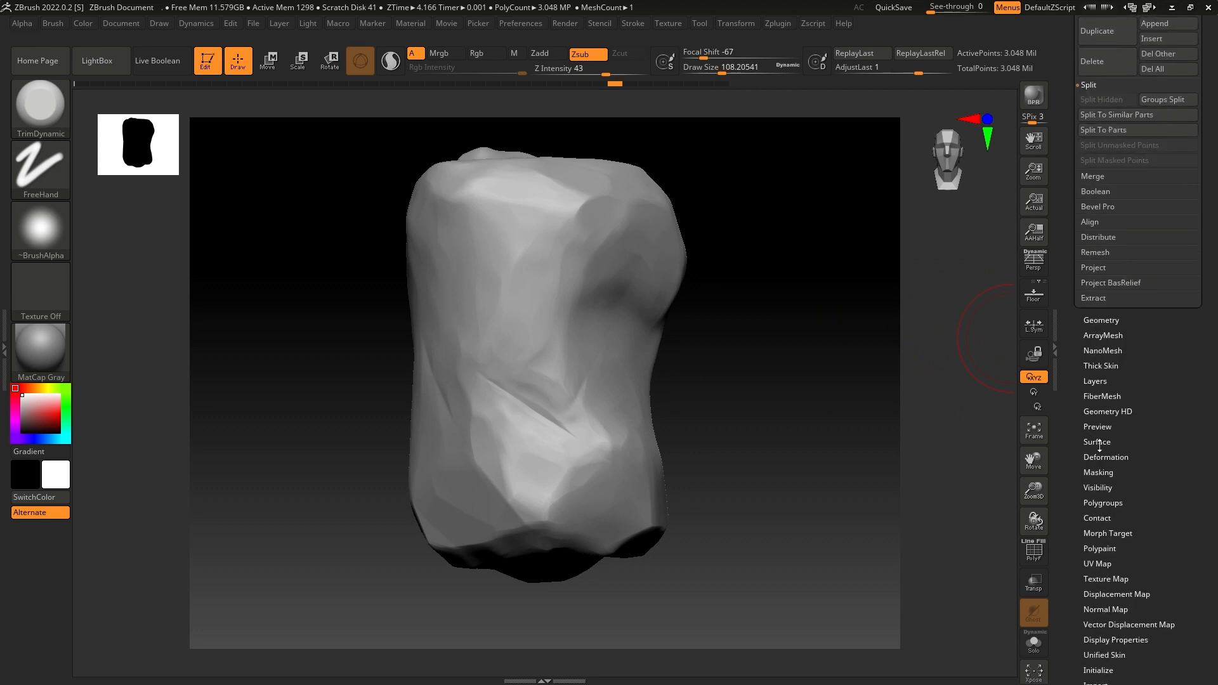
pyautogui.click(1098, 443)
pyautogui.click(1095, 171)
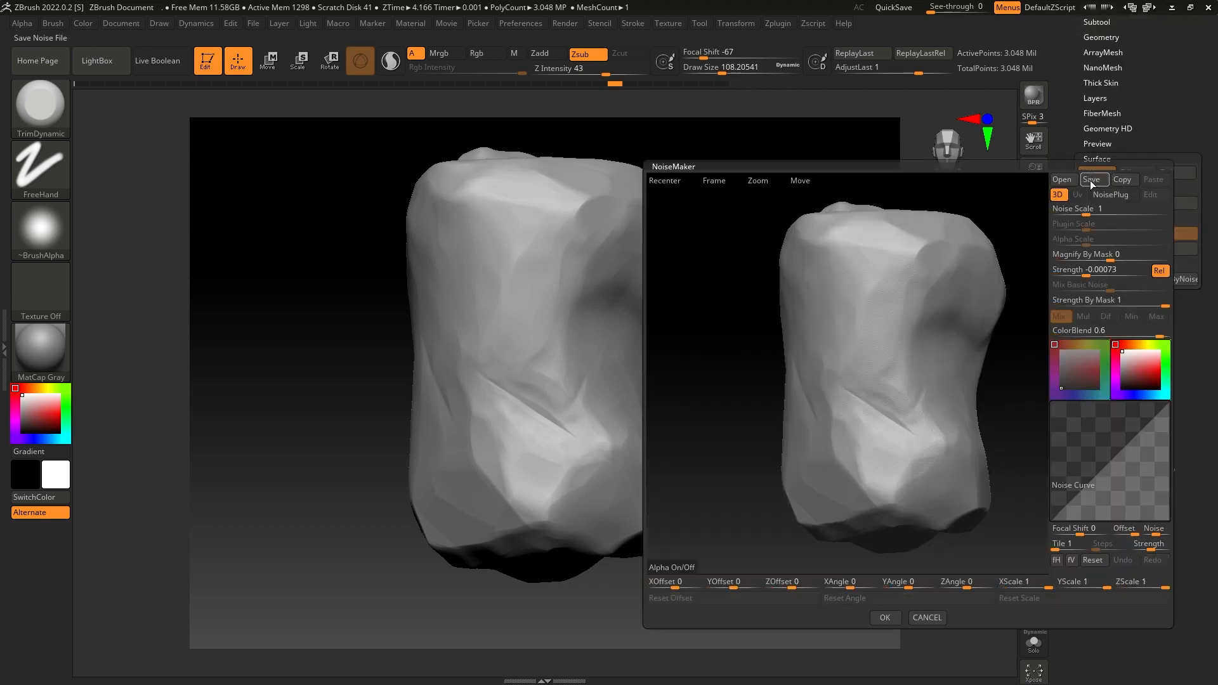
pyautogui.moveTo(1087, 213)
pyautogui.mouseDown()
pyautogui.moveTo(1107, 215)
pyautogui.moveTo(1094, 215)
pyautogui.mouseUp()
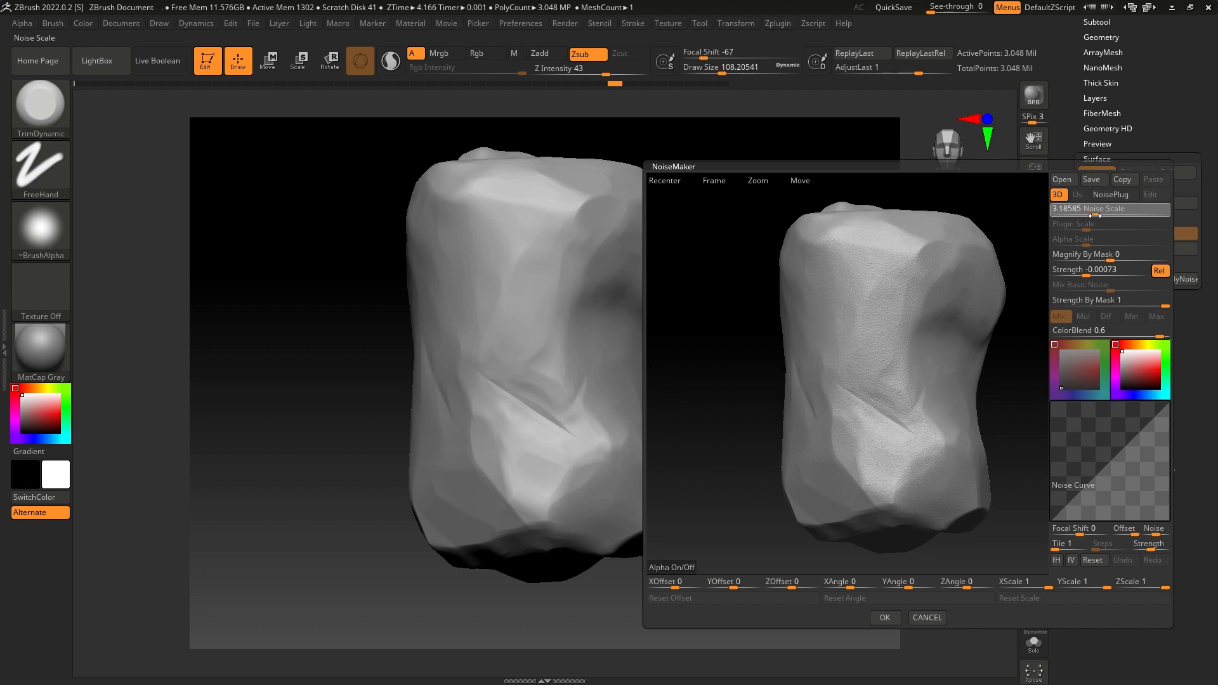
pyautogui.moveTo(1095, 215); pyautogui.dragTo(1097, 215)
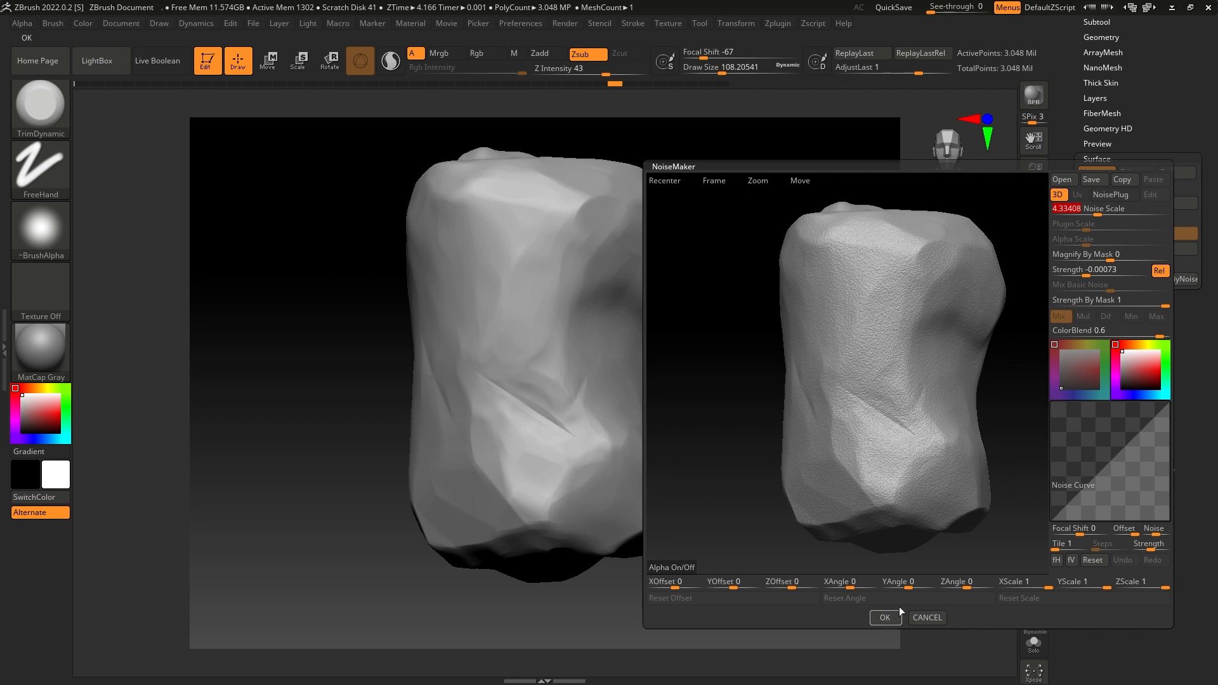
# - Bend the noise curve downward to soften the grain, accept the noise and apply it to the rock's mesh
pyautogui.moveTo(1100, 468); pyautogui.dragTo(1150, 469)
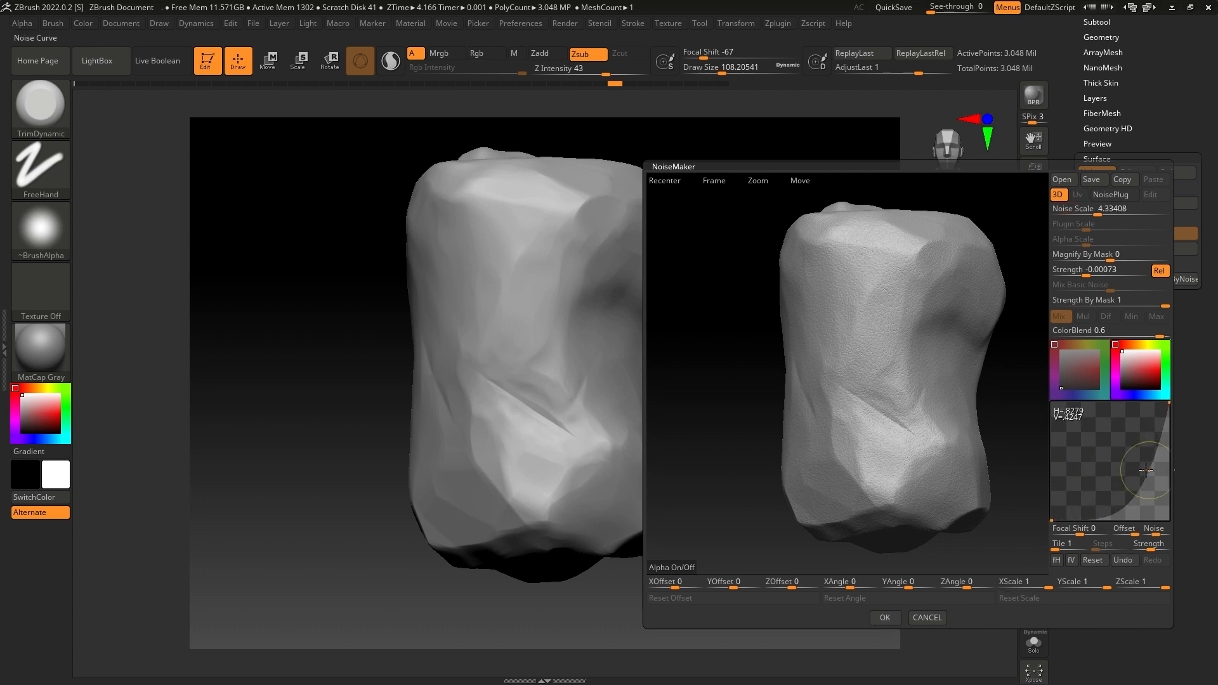
pyautogui.click(884, 618)
pyautogui.moveTo(783, 381); pyautogui.dragTo(985, 335)
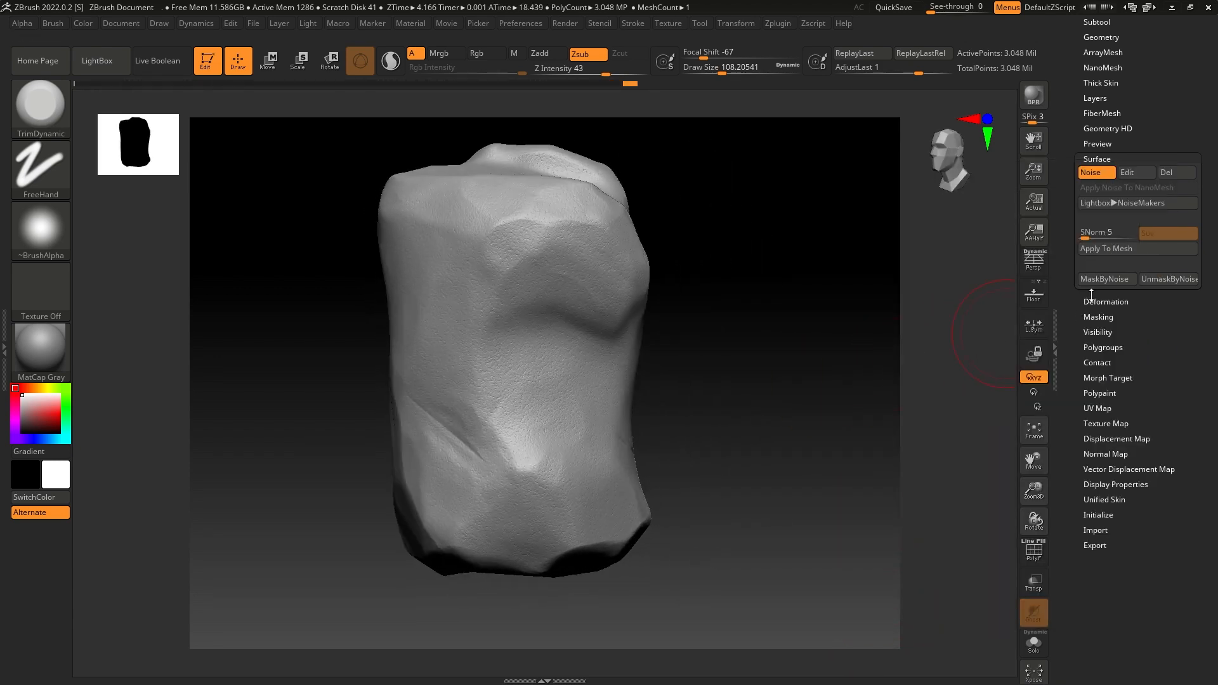
pyautogui.click(1093, 250)
pyautogui.moveTo(775, 302); pyautogui.dragTo(781, 350)
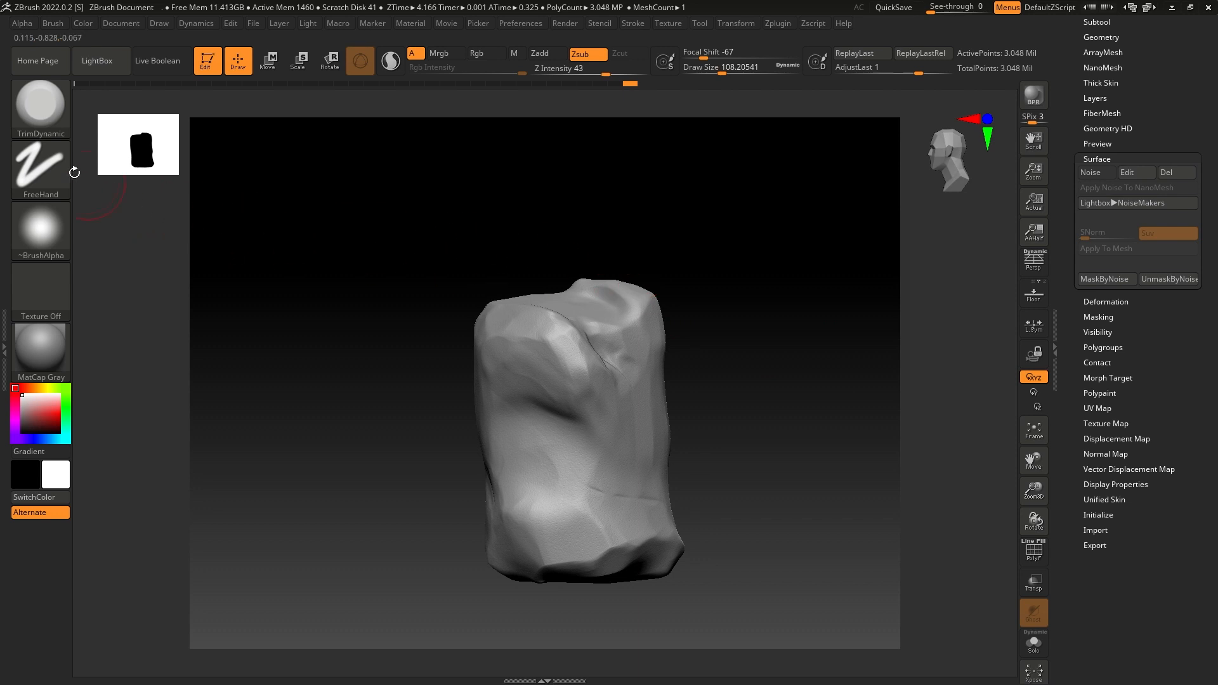
# - Load the Orb_Slash01 brush and stamp a wide slash across the rock's lower face
pyautogui.click(85, 61)
pyautogui.click(60, 96)
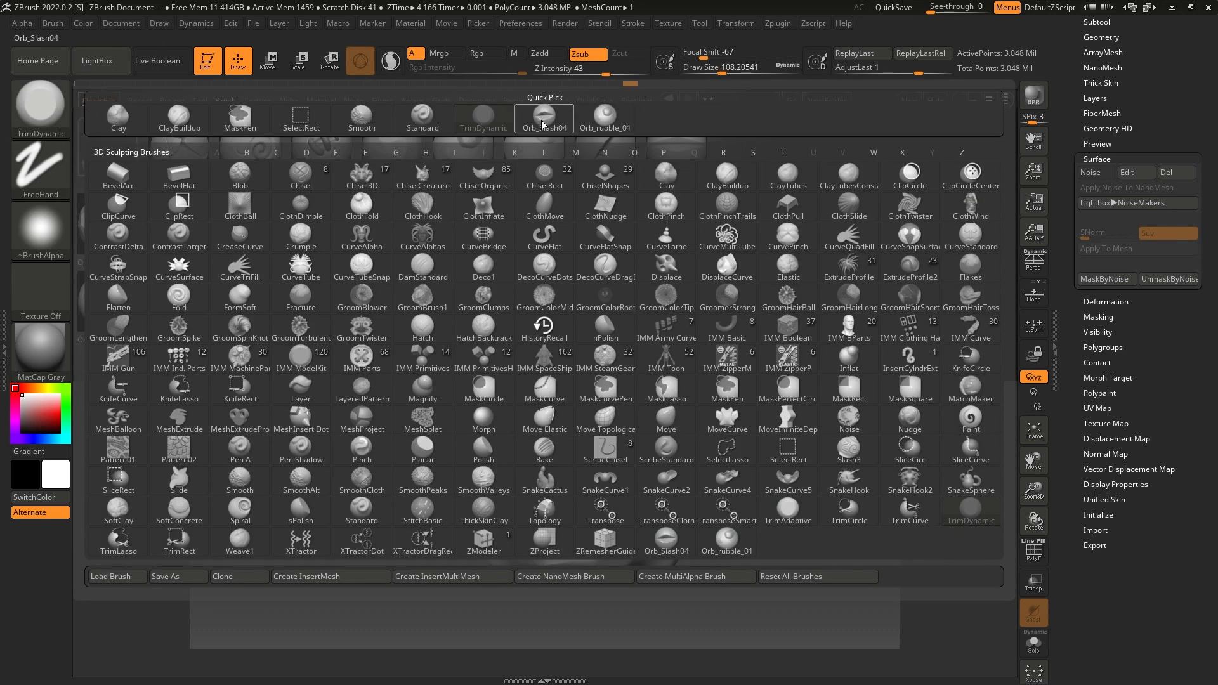
pyautogui.click(542, 120)
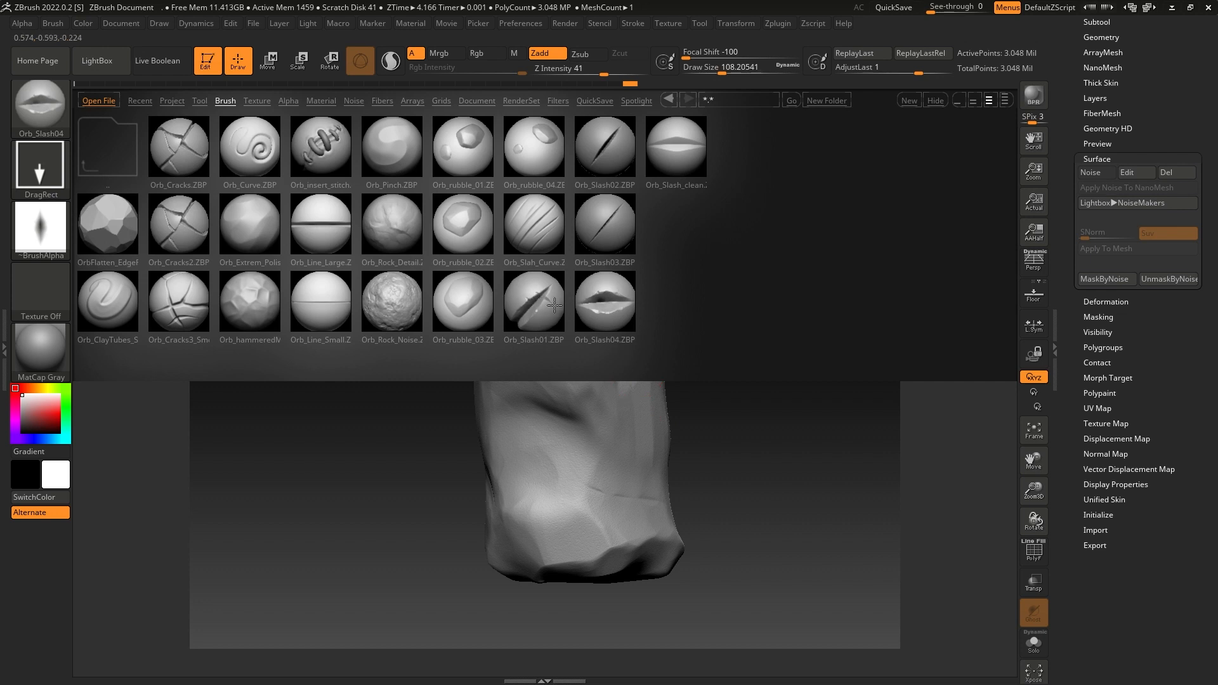
pyautogui.doubleClick(533, 297)
pyautogui.moveTo(746, 379)
pyautogui.mouseDown()
pyautogui.moveTo(682, 409)
pyautogui.moveTo(740, 386)
pyautogui.moveTo(714, 415)
pyautogui.mouseUp()
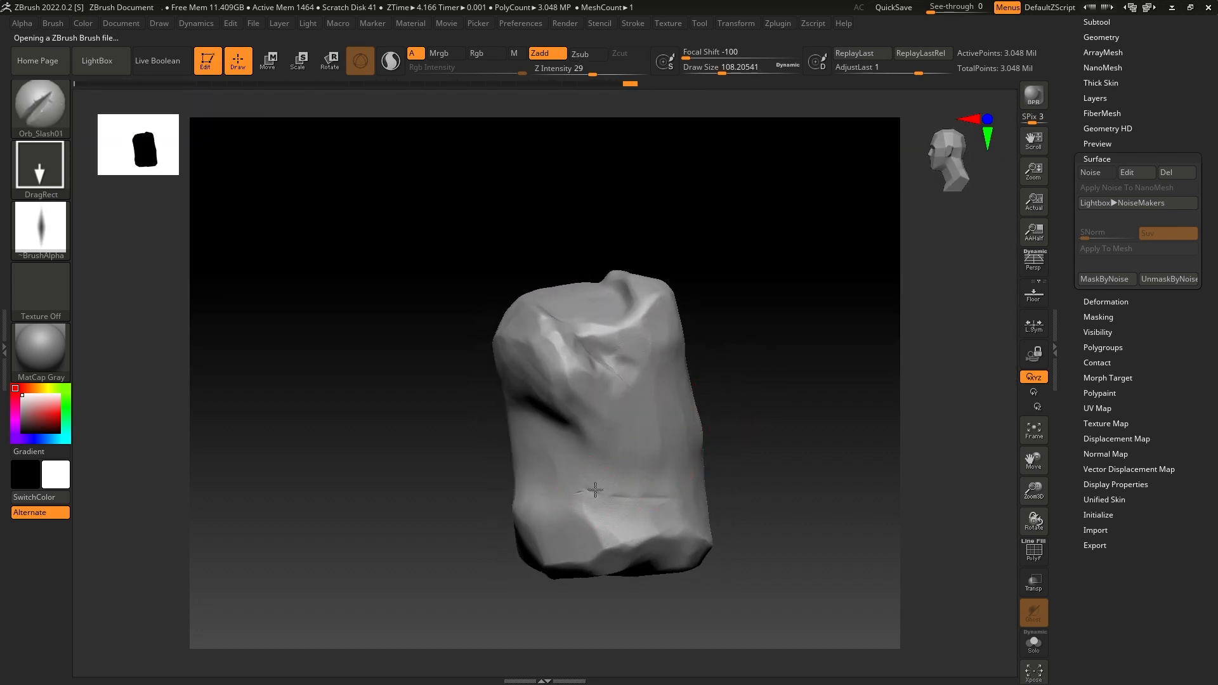
pyautogui.moveTo(595, 490); pyautogui.dragTo(702, 517)
# - Switch back to TrimDynamic with Z Intensity 70 and Draw Size about 68 for working on the new slash
pyautogui.moveTo(751, 443); pyautogui.dragTo(726, 433)
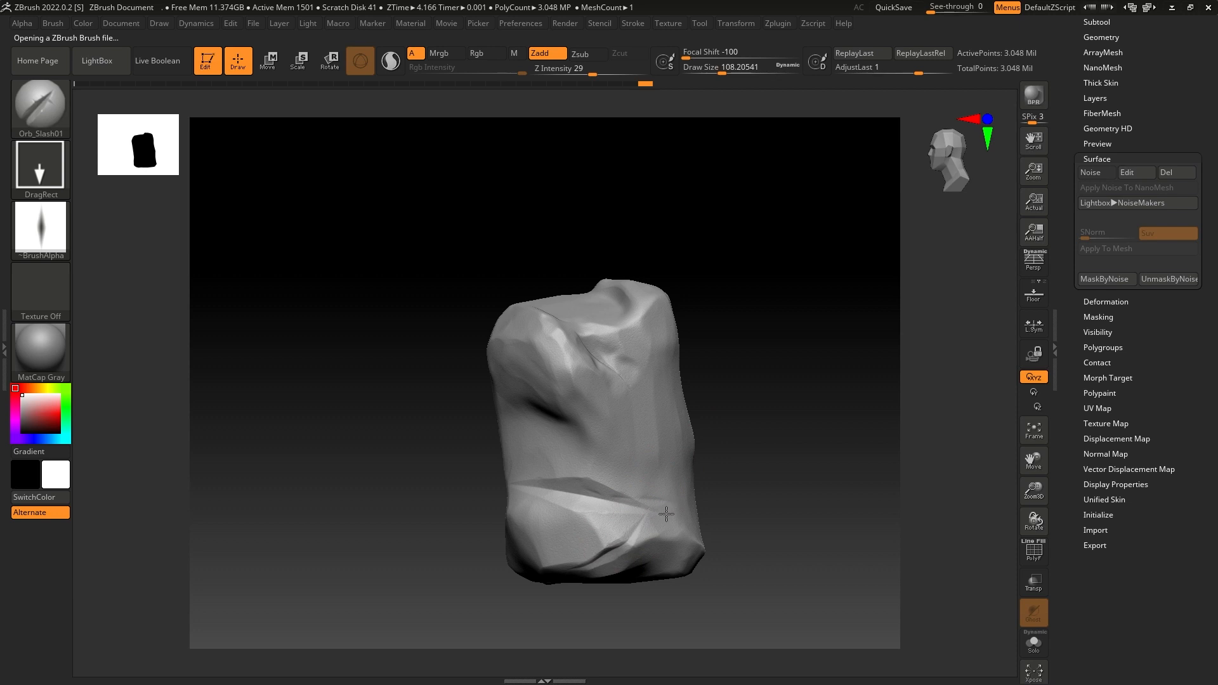
pyautogui.moveTo(731, 446)
pyautogui.mouseDown()
pyautogui.moveTo(745, 444)
pyautogui.moveTo(761, 478)
pyautogui.moveTo(755, 404)
pyautogui.mouseUp()
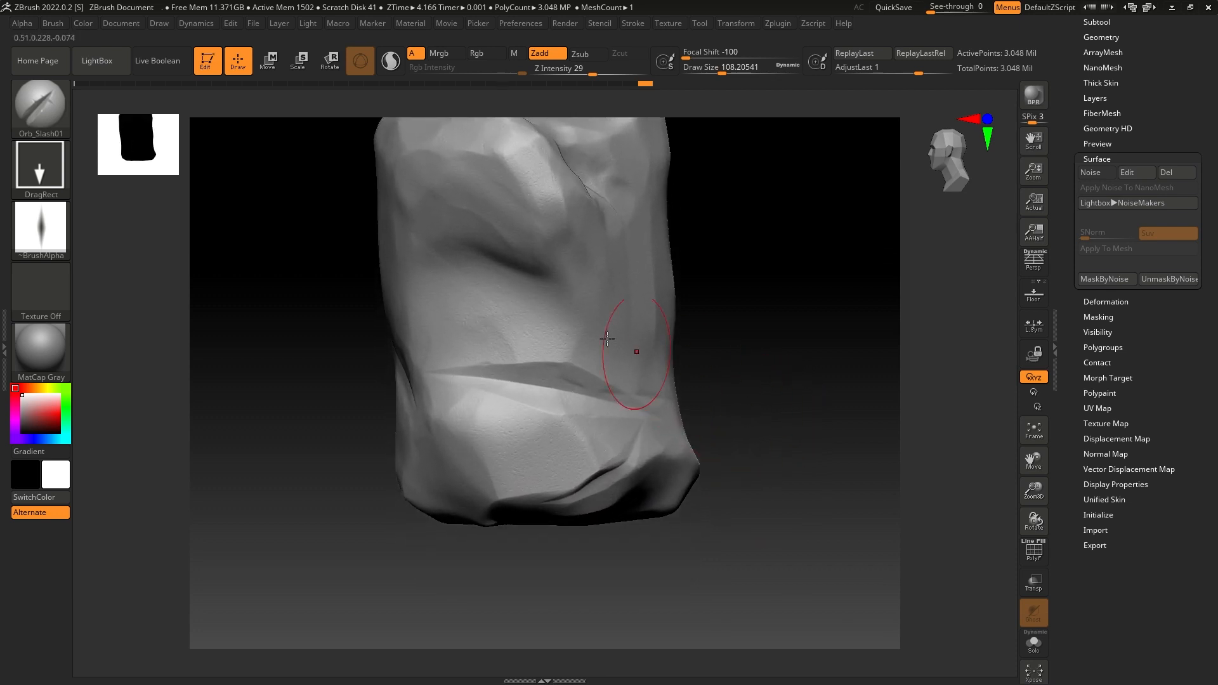
pyautogui.click(51, 121)
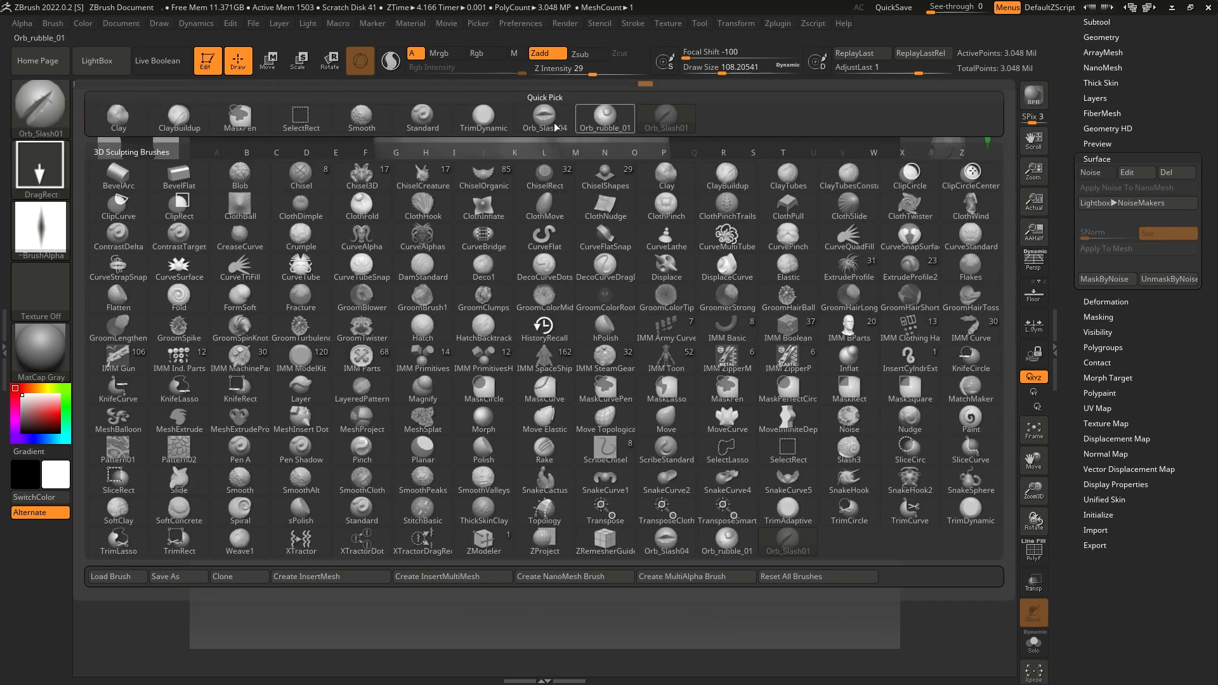
pyautogui.click(483, 117)
pyautogui.keyDown('alt'); pyautogui.moveTo(759, 361); pyautogui.dragTo(777, 413); pyautogui.keyUp('alt')
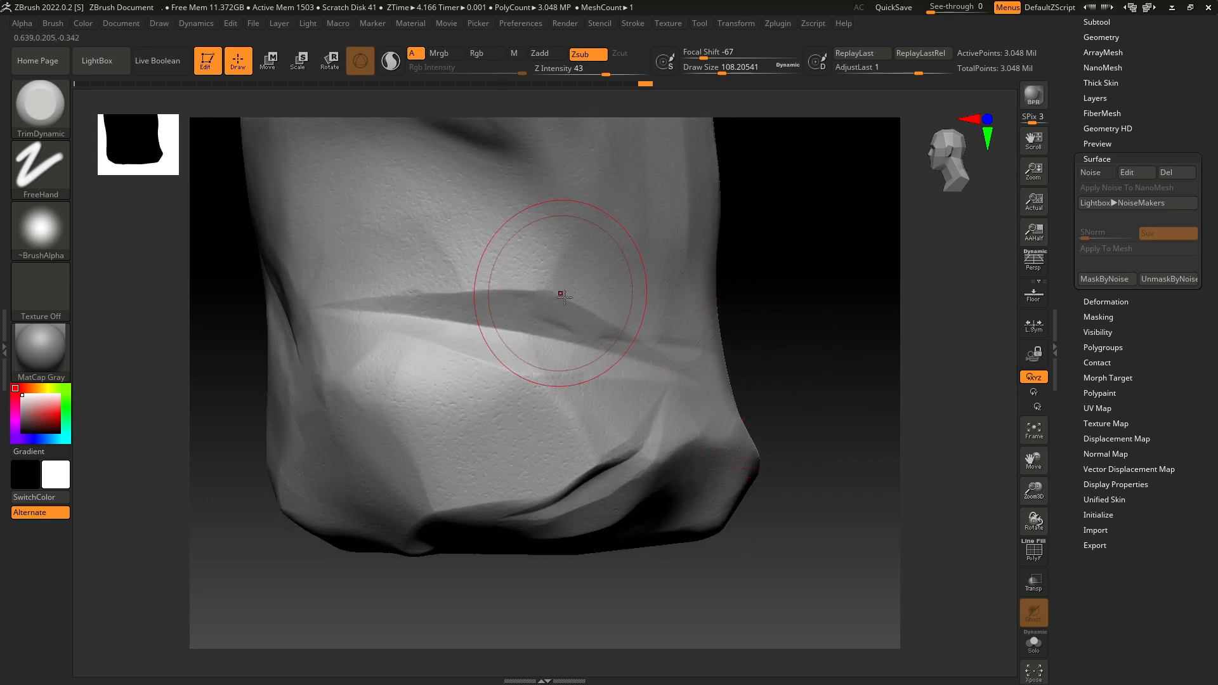
pyautogui.moveTo(708, 71); pyautogui.dragTo(693, 72)
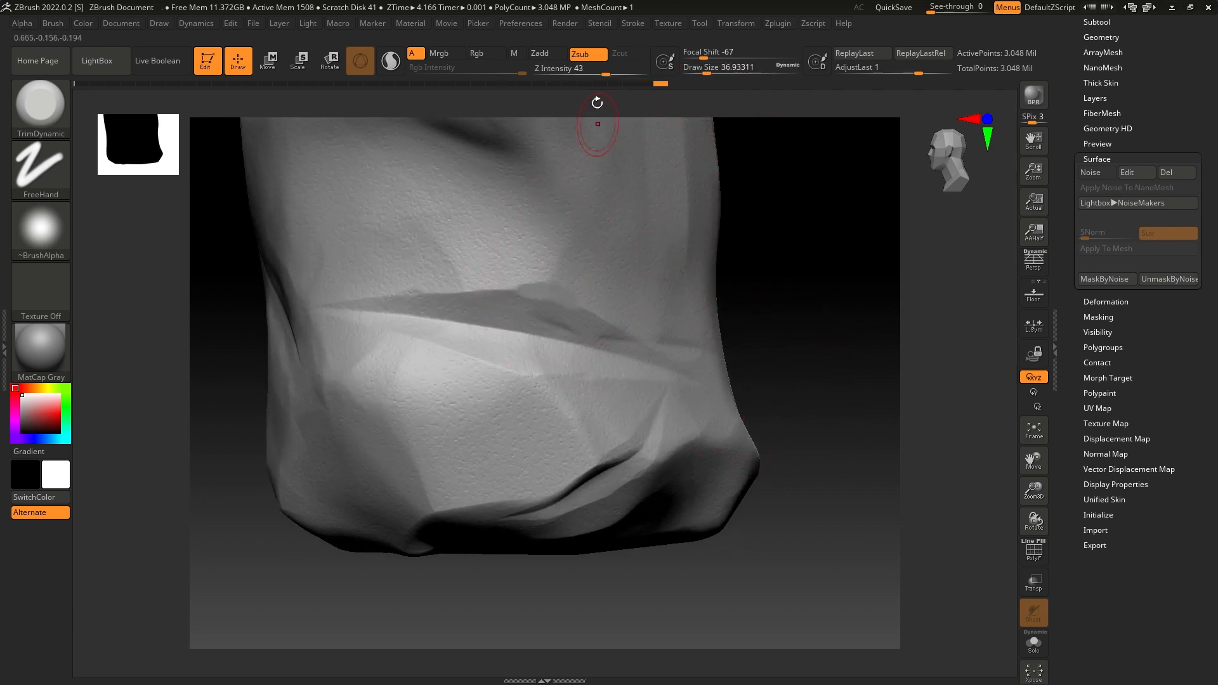
pyautogui.moveTo(607, 71); pyautogui.dragTo(626, 72)
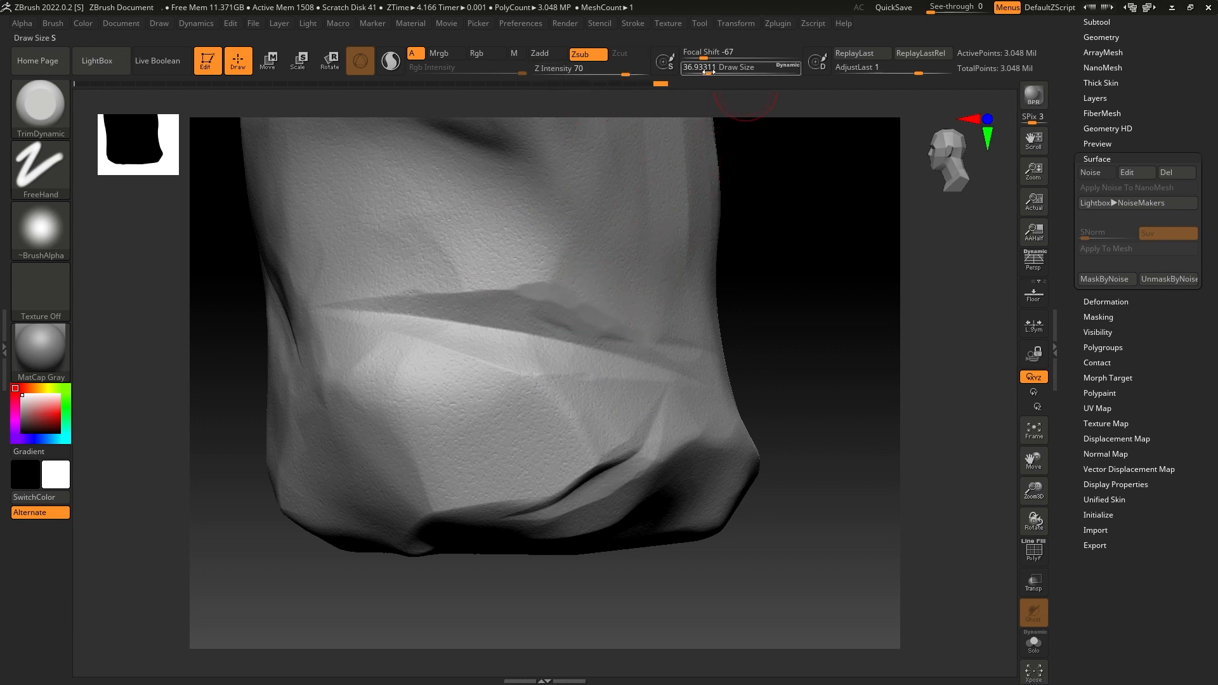
pyautogui.moveTo(709, 72); pyautogui.dragTo(715, 90)
# - Trim the edges of the wide lower slash and the creases near the base to blend them into the rock
pyautogui.moveTo(501, 295)
pyautogui.mouseDown()
pyautogui.moveTo(330, 309)
pyautogui.moveTo(554, 369)
pyautogui.moveTo(627, 370)
pyautogui.moveTo(631, 359)
pyautogui.moveTo(653, 435)
pyautogui.moveTo(612, 467)
pyautogui.moveTo(653, 419)
pyautogui.mouseUp()
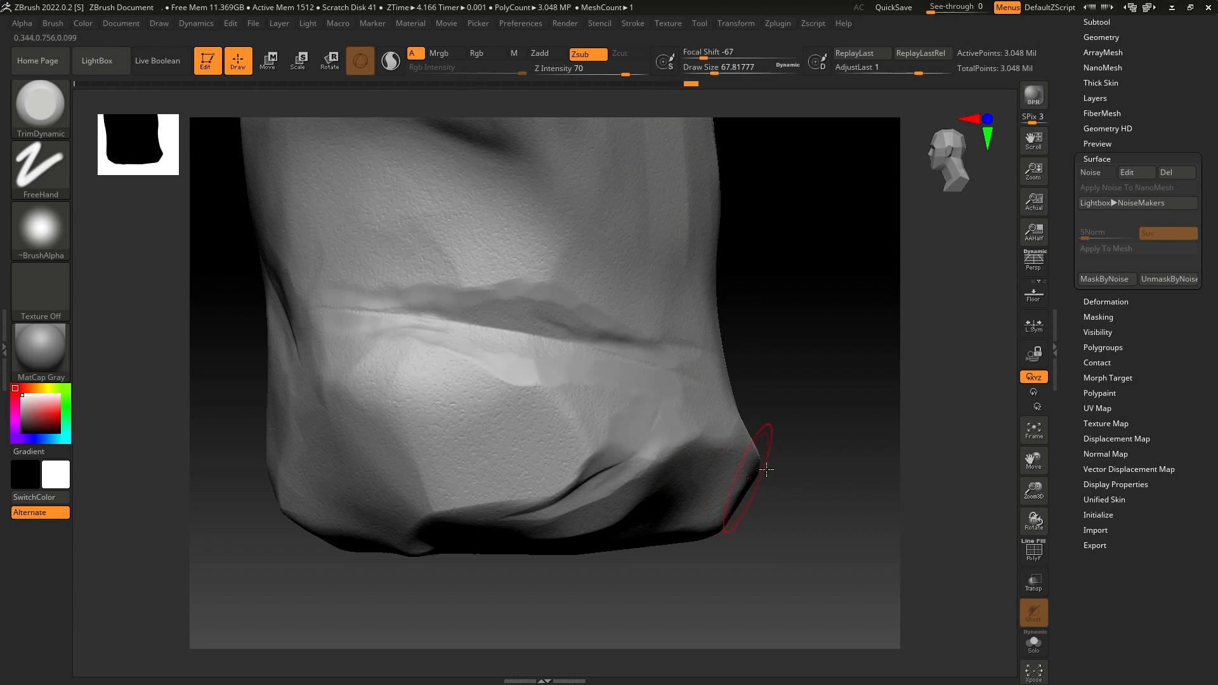
pyautogui.moveTo(767, 468); pyautogui.dragTo(743, 435)
pyautogui.moveTo(659, 468)
pyautogui.mouseDown()
pyautogui.moveTo(623, 474)
pyautogui.moveTo(636, 463)
pyautogui.moveTo(558, 498)
pyautogui.moveTo(527, 486)
pyautogui.moveTo(553, 465)
pyautogui.moveTo(621, 467)
pyautogui.moveTo(667, 445)
pyautogui.mouseUp()
pyautogui.moveTo(841, 371)
pyautogui.mouseDown()
pyautogui.moveTo(818, 421)
pyautogui.moveTo(870, 307)
pyautogui.moveTo(846, 340)
pyautogui.moveTo(819, 349)
pyautogui.moveTo(826, 312)
pyautogui.moveTo(813, 332)
pyautogui.moveTo(847, 336)
pyautogui.moveTo(783, 326)
pyautogui.moveTo(794, 348)
pyautogui.moveTo(790, 330)
pyautogui.moveTo(791, 345)
pyautogui.moveTo(761, 364)
pyautogui.mouseUp()
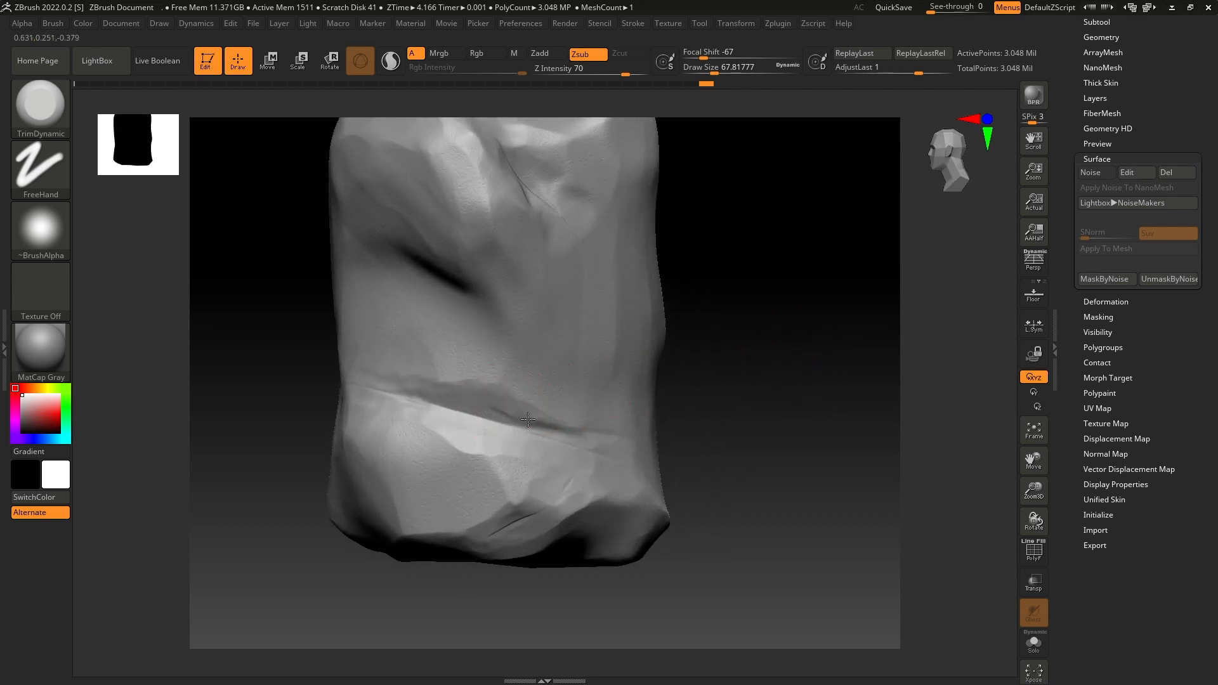
pyautogui.moveTo(527, 419)
pyautogui.mouseDown()
pyautogui.moveTo(498, 419)
pyautogui.moveTo(549, 426)
pyautogui.moveTo(560, 402)
pyautogui.moveTo(519, 406)
pyautogui.moveTo(525, 389)
pyautogui.moveTo(497, 427)
pyautogui.moveTo(488, 420)
pyautogui.moveTo(517, 424)
pyautogui.moveTo(430, 411)
pyautogui.moveTo(482, 415)
pyautogui.mouseUp()
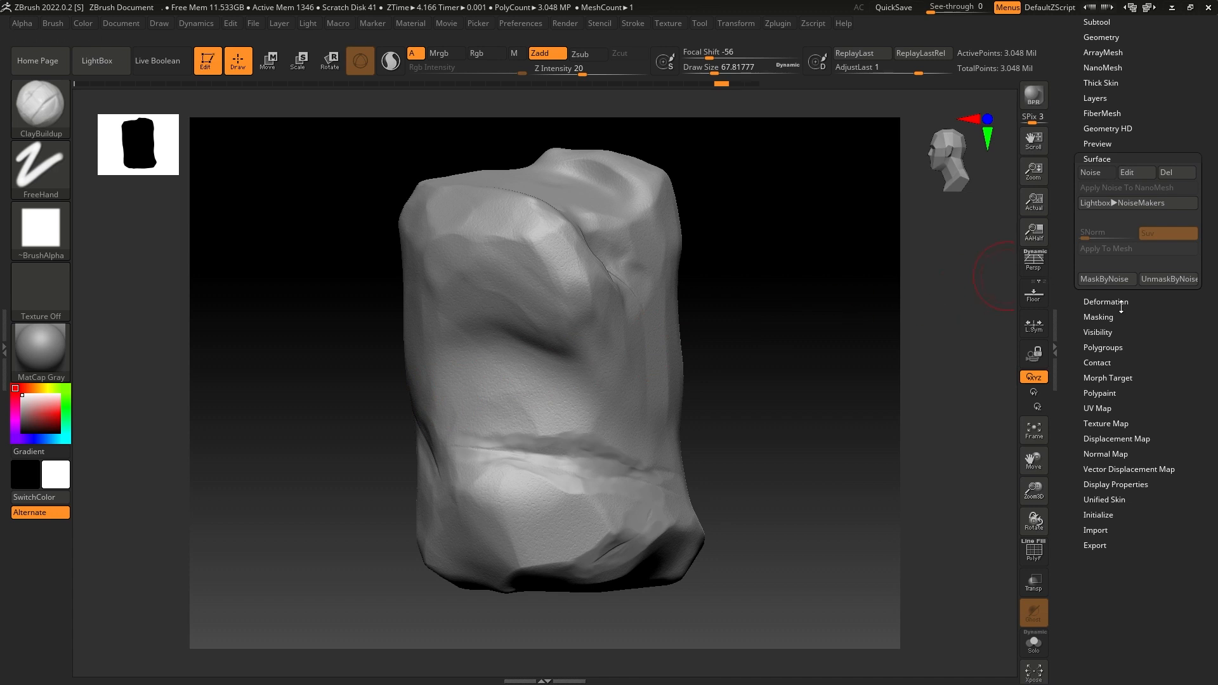
# - Show the Stylized Rock2 subtool to compare it with the sculpted rock, hide it again and inspect the rock from another side
pyautogui.moveTo(1148, 214); pyautogui.dragTo(1148, 455)
pyautogui.click(1110, 262)
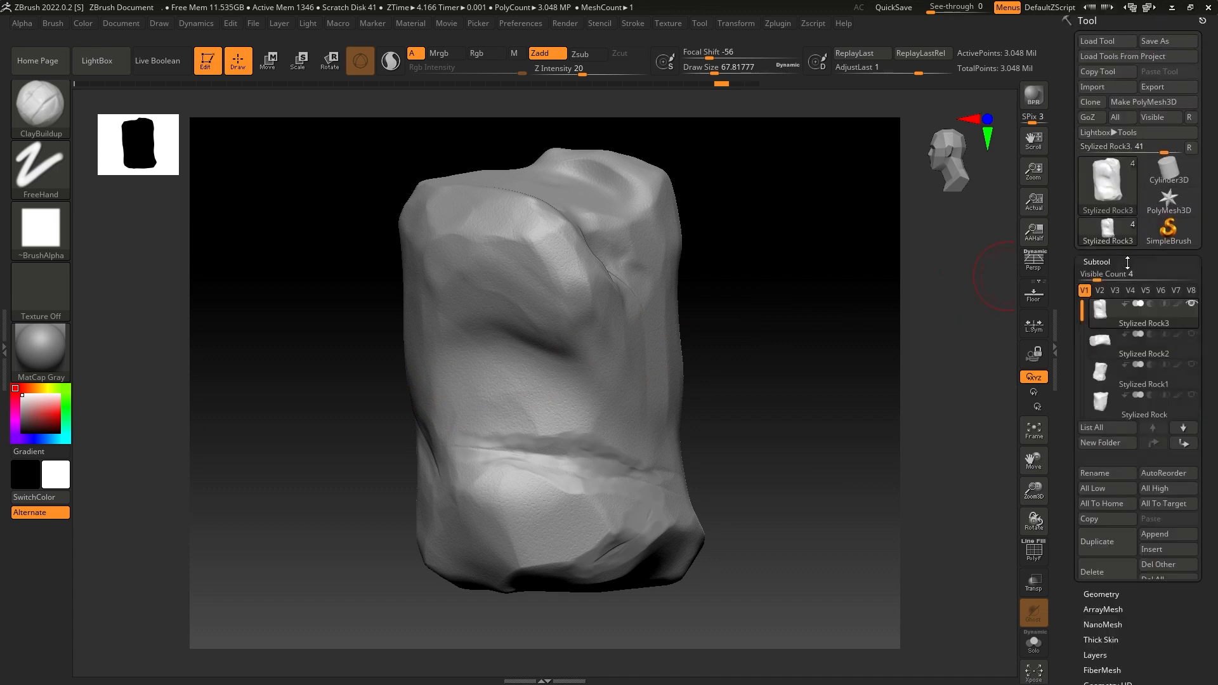
pyautogui.click(1186, 200)
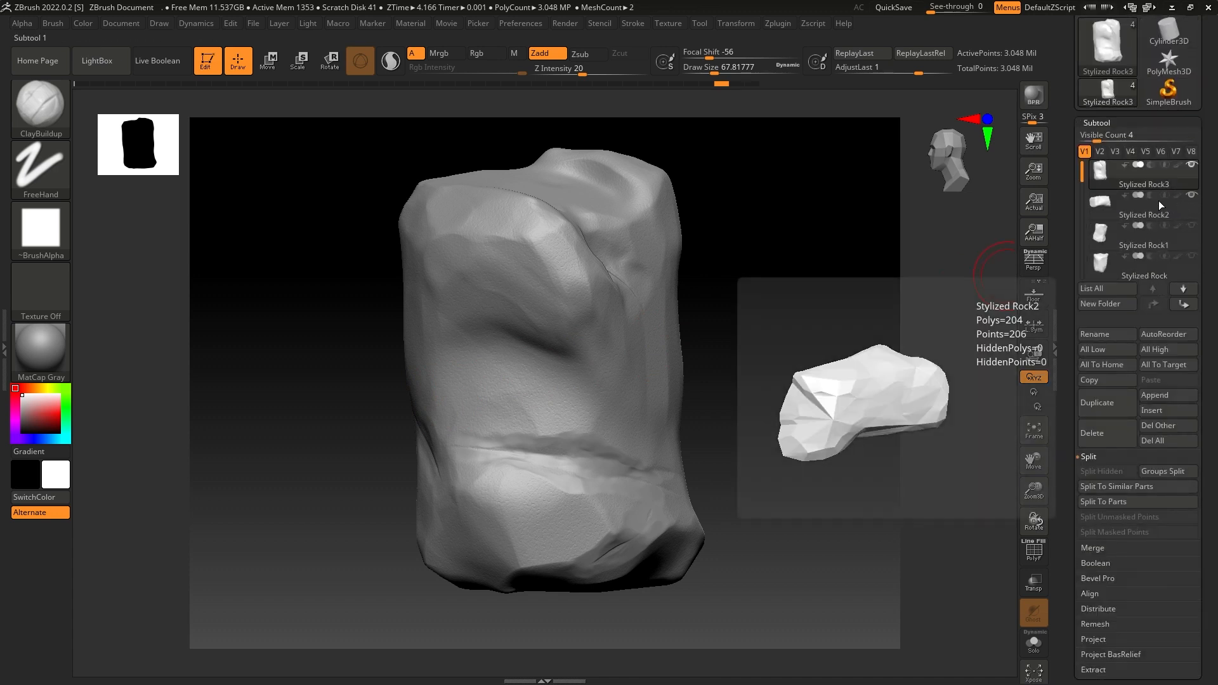
pyautogui.moveTo(816, 267); pyautogui.dragTo(879, 293)
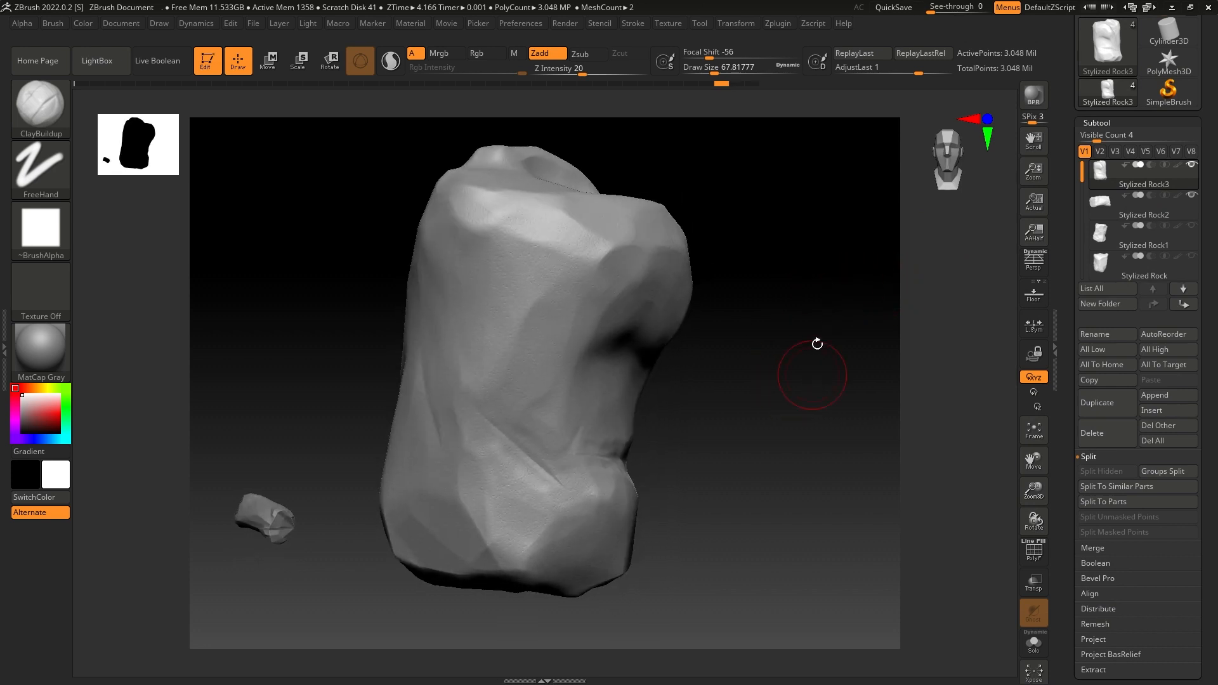
pyautogui.click(1192, 195)
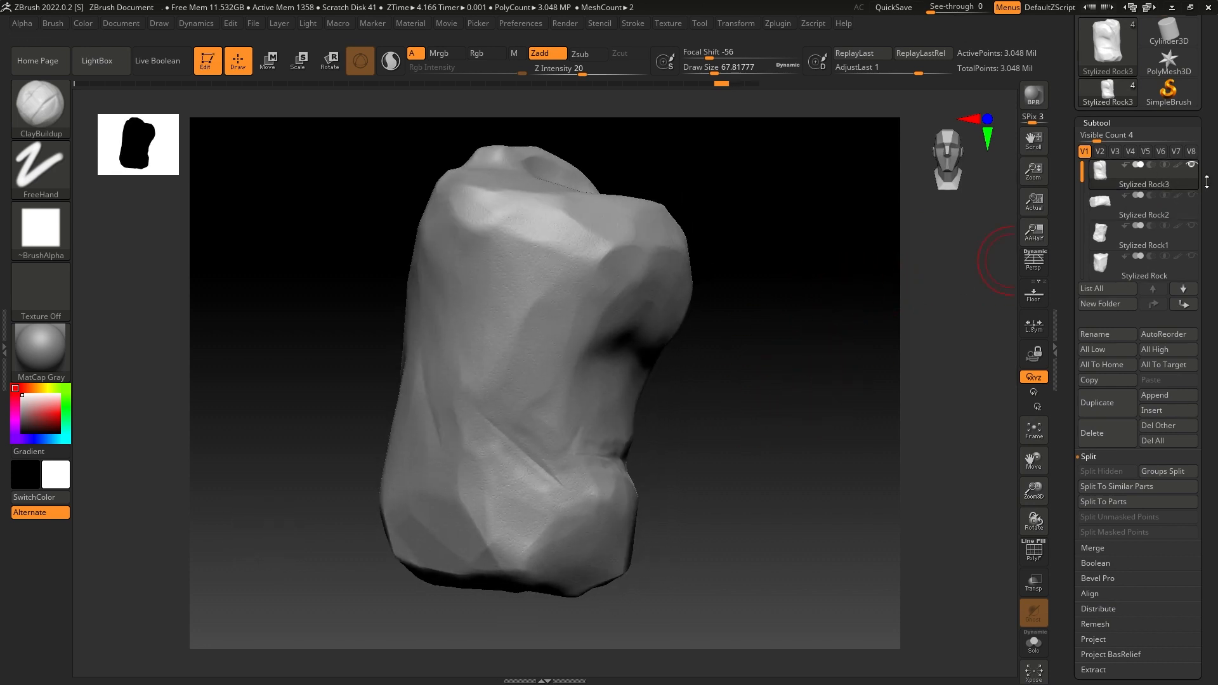
pyautogui.scroll(-1, 1214, 157)
pyautogui.scroll(2, 1214, 158)
pyautogui.moveTo(821, 292)
pyautogui.mouseDown()
pyautogui.moveTo(747, 297)
pyautogui.moveTo(772, 277)
pyautogui.moveTo(816, 277)
pyautogui.moveTo(778, 280)
pyautogui.moveTo(745, 256)
pyautogui.moveTo(716, 270)
pyautogui.mouseUp()
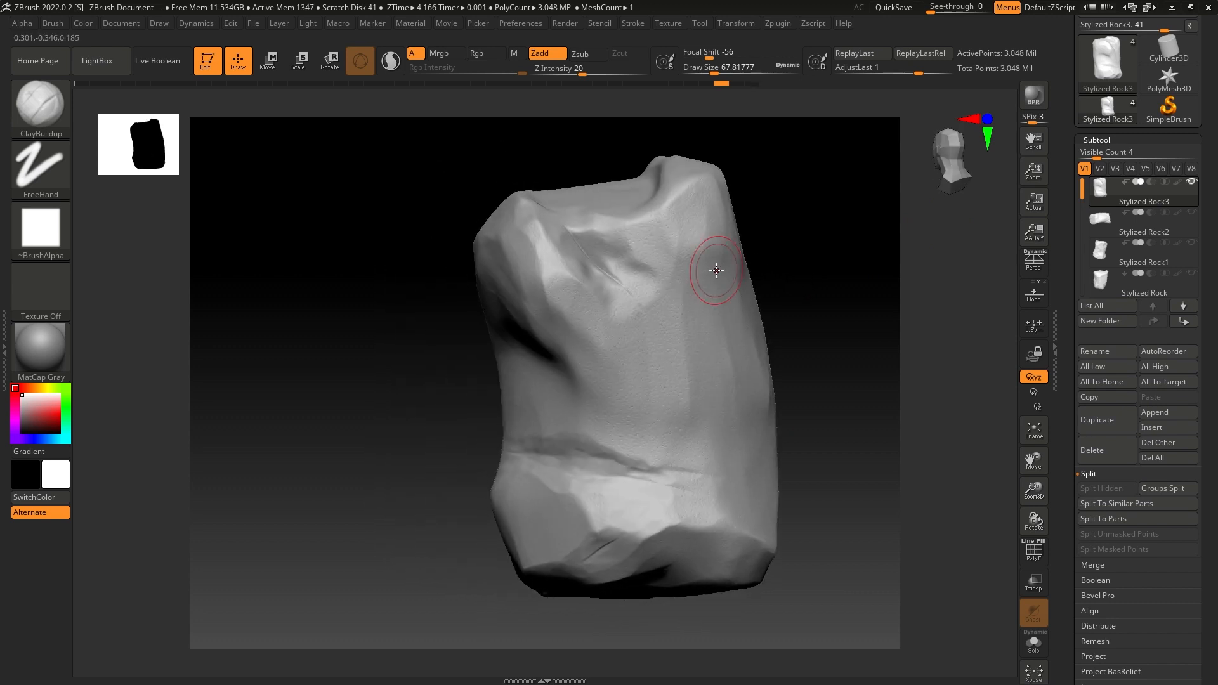